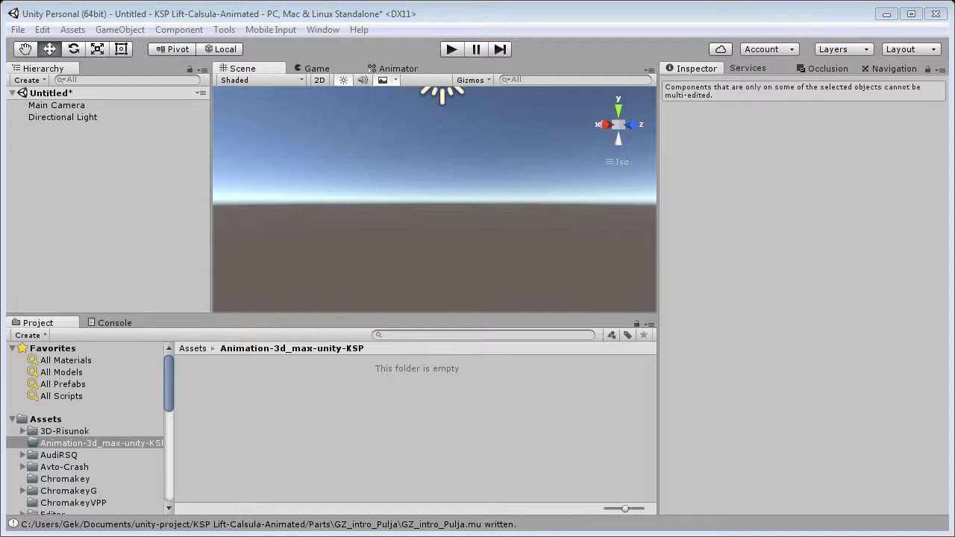
# Drag GZ_intro_Pulja.FBX from the GektorZap Explorer window into Unity's Animation-3d_max-unity-KSP folder.
pyautogui.hotkey('alt', 'Tab')
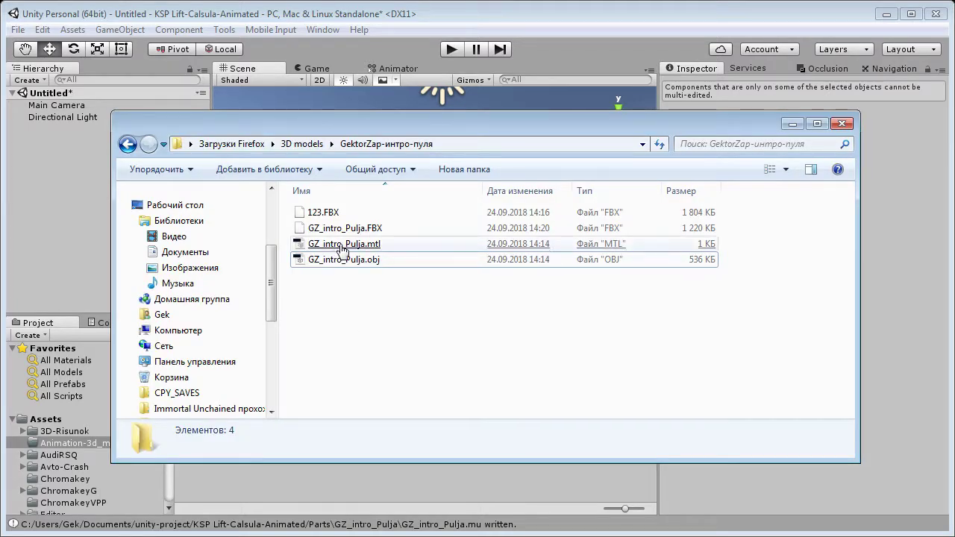
pyautogui.moveTo(345, 229)
pyautogui.mouseDown()
pyautogui.moveTo(408, 467)
pyautogui.moveTo(442, 482)
pyautogui.mouseUp()
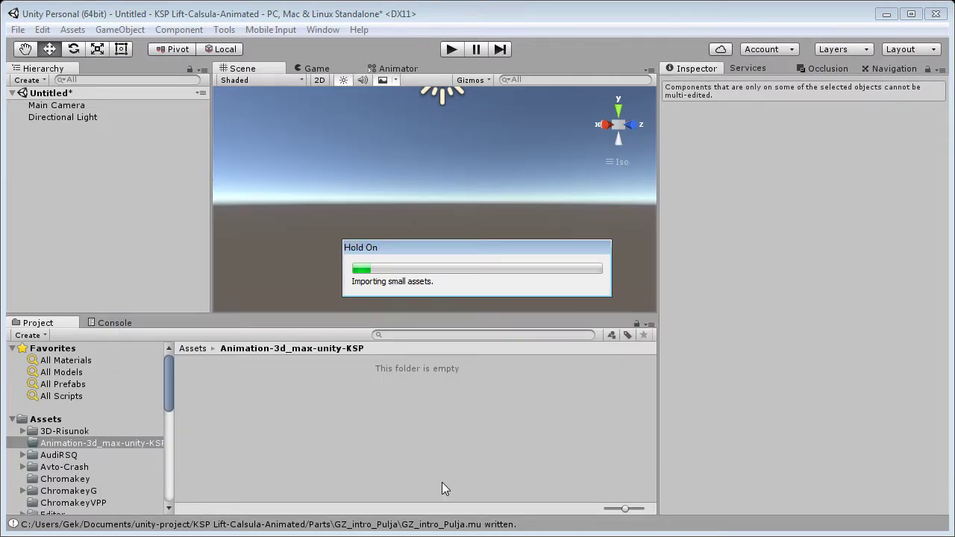
# Import GZ_intro_Pulja with Generate Colliders on and Import Materials off, then apply.
pyautogui.click(261, 392)
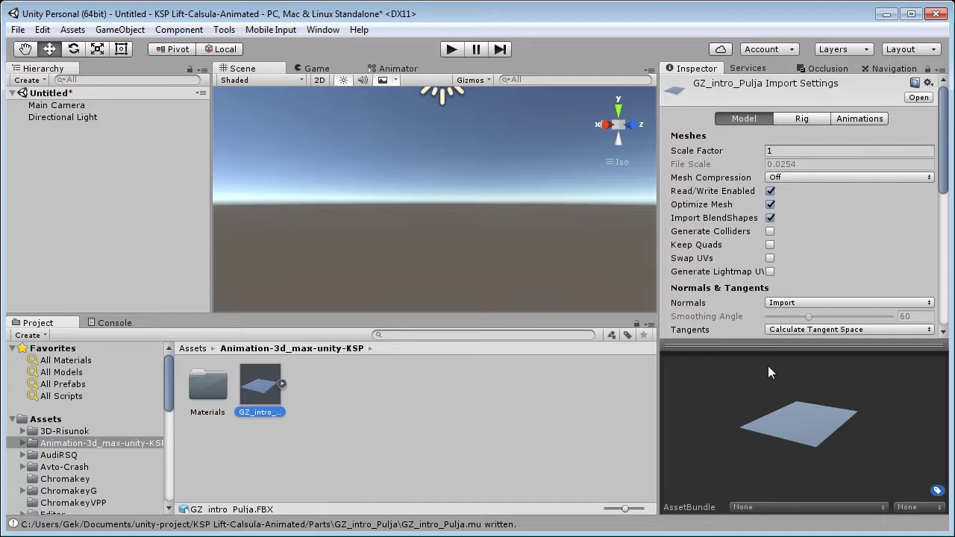
pyautogui.click(858, 118)
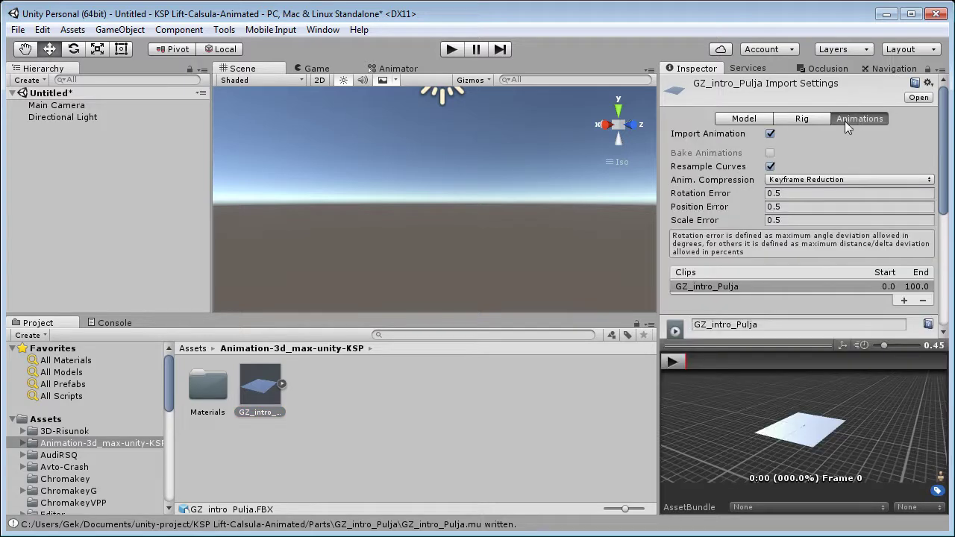
pyautogui.click(754, 114)
pyautogui.click(770, 232)
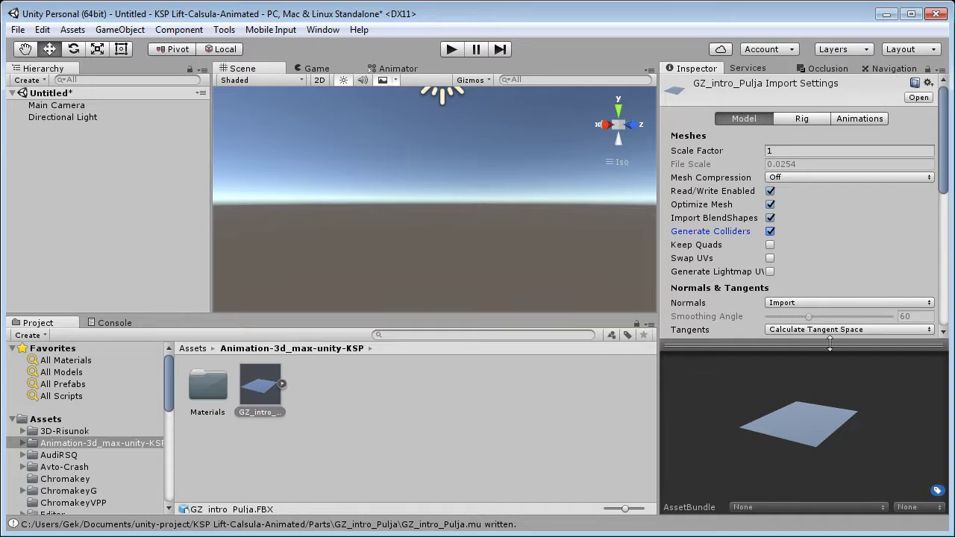
pyautogui.moveTo(829, 342); pyautogui.dragTo(829, 421)
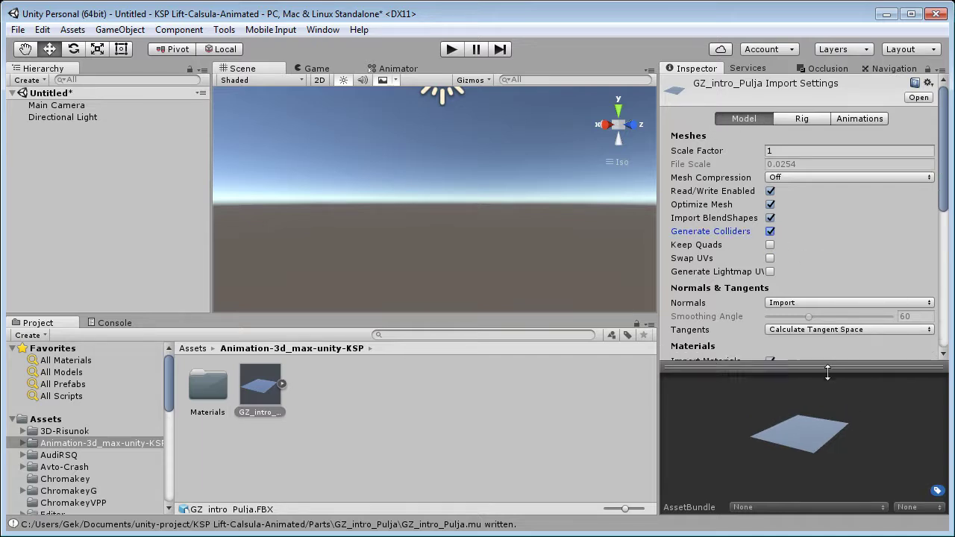
pyautogui.click(770, 361)
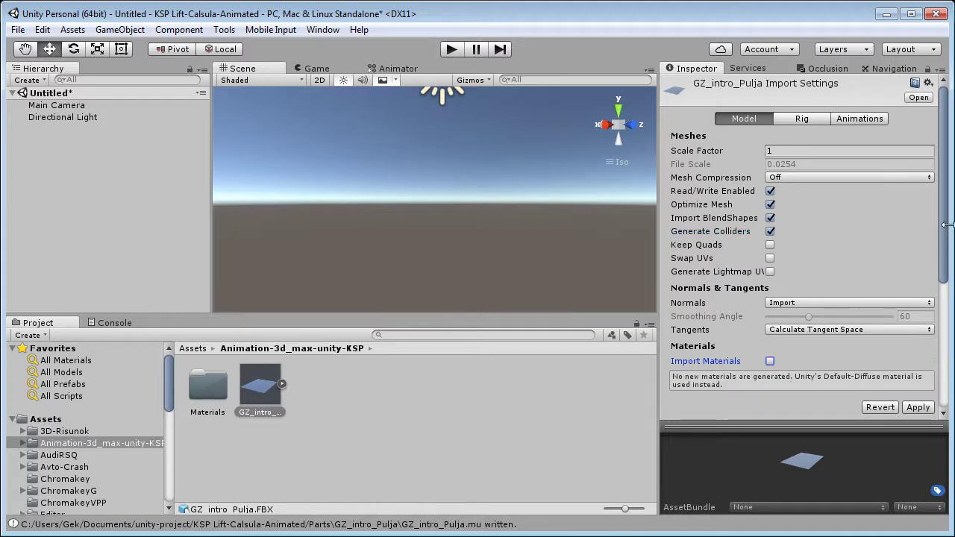
pyautogui.click(917, 408)
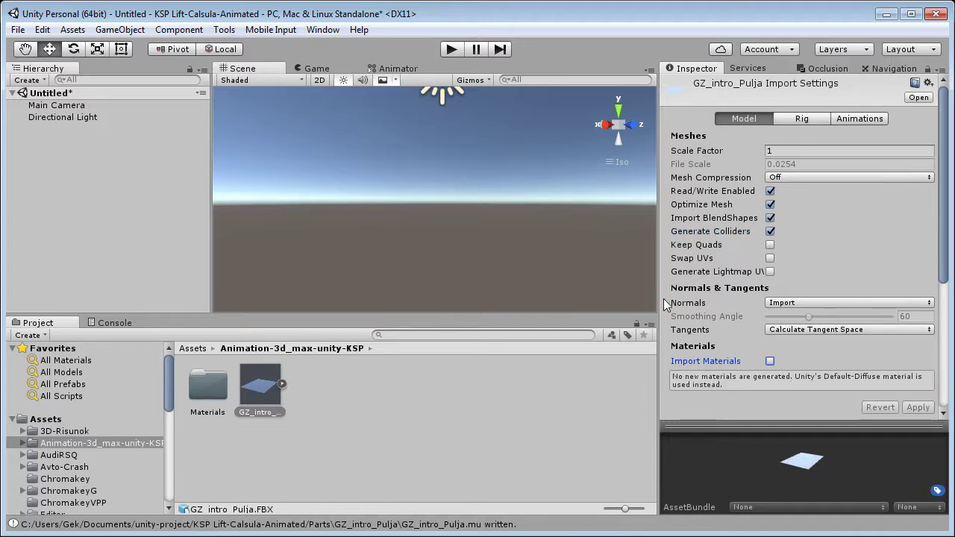
# Place GZ_intro_Pulja in the scene at position 0, 0, 0.
pyautogui.moveTo(269, 397); pyautogui.dragTo(534, 280)
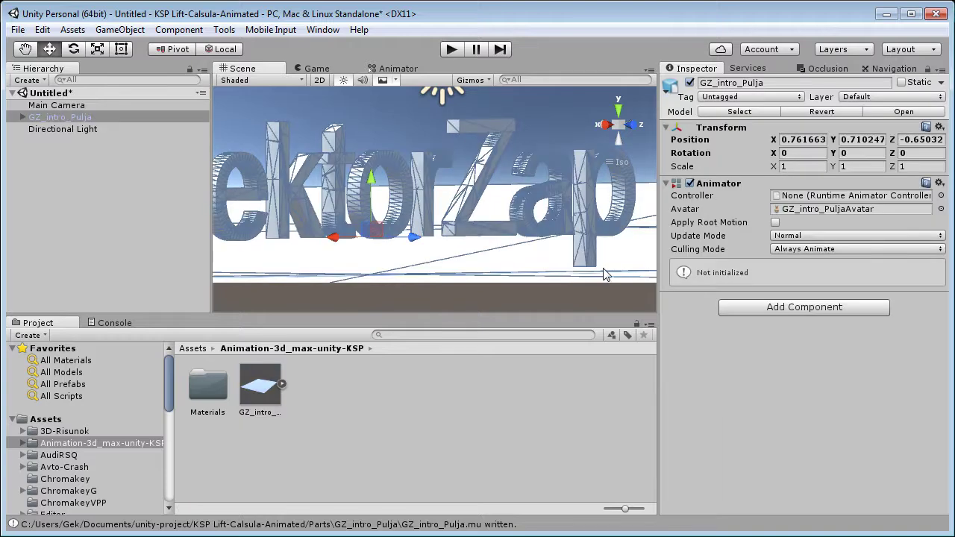
pyautogui.click(807, 144)
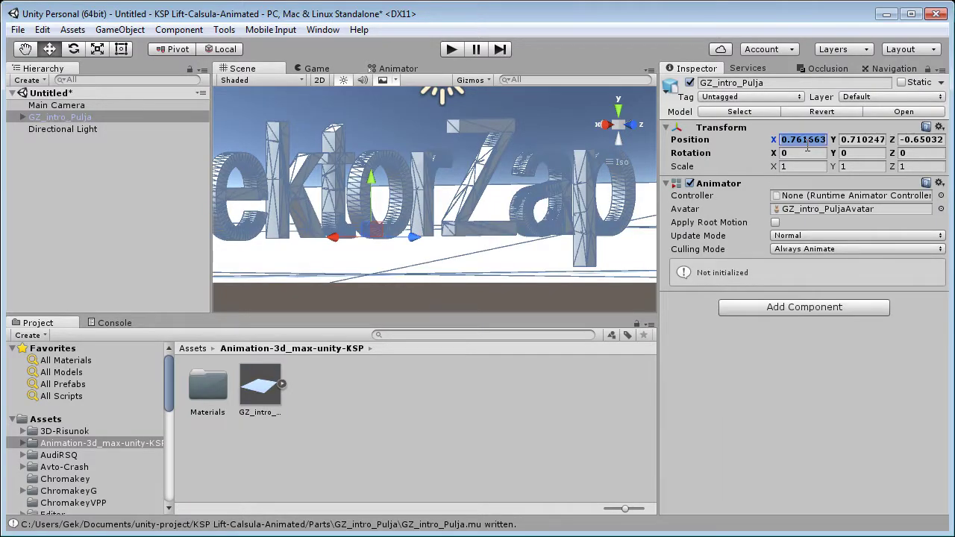
pyautogui.write('0')
pyautogui.press('Tab')
pyautogui.write('0')
pyautogui.press('Tab')
pyautogui.write('0')
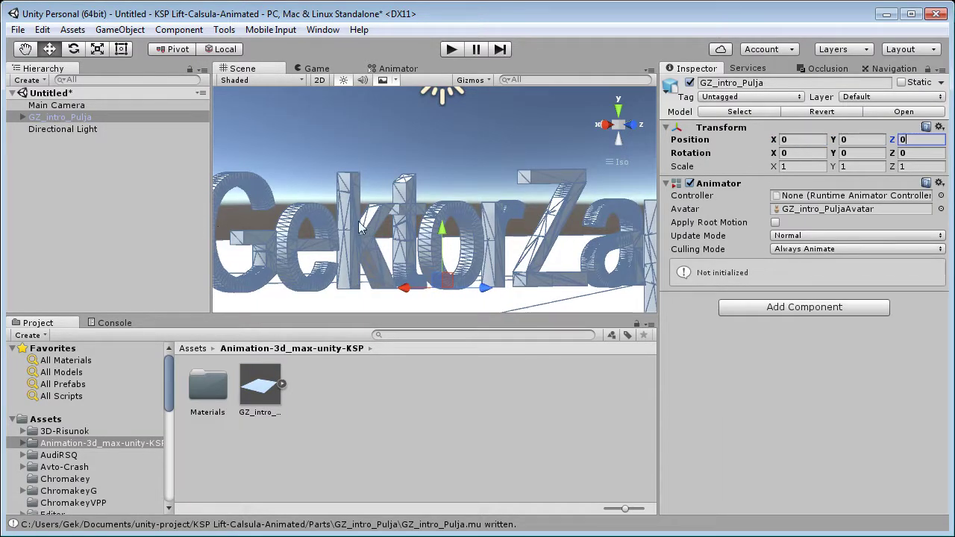
# Widen the Scene view, frame the model and expand its child parts in the Hierarchy.
pyautogui.click(365, 181)
pyautogui.moveTo(657, 248); pyautogui.dragTo(761, 248)
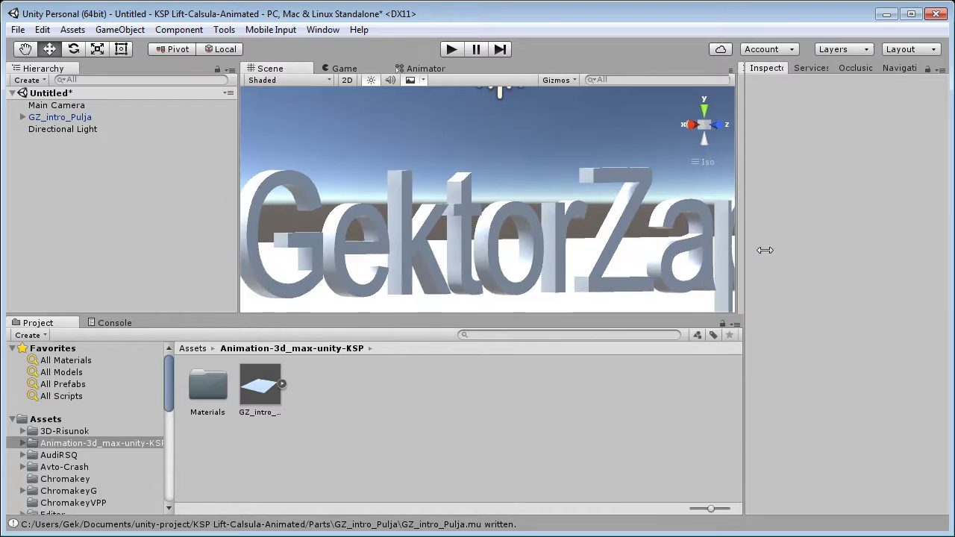
pyautogui.click(68, 123)
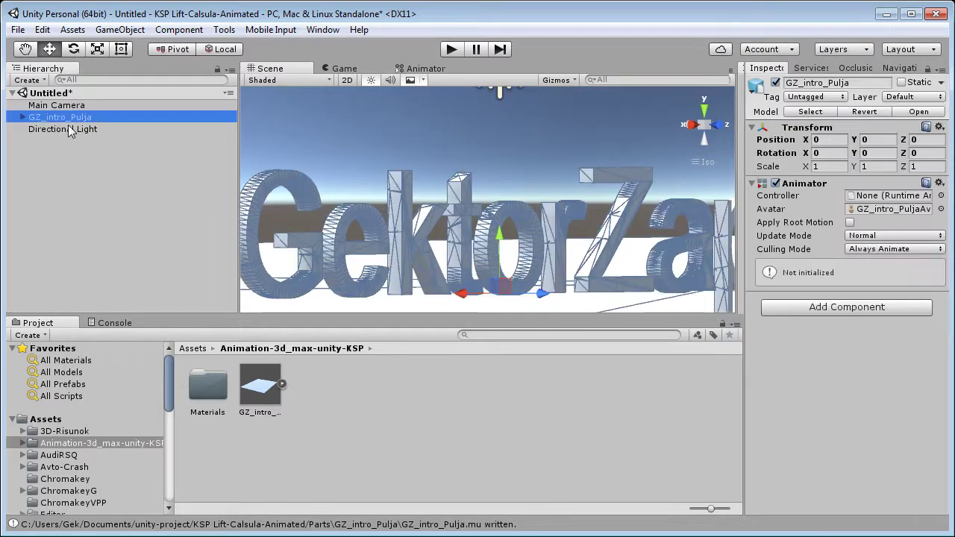
pyautogui.press('f')
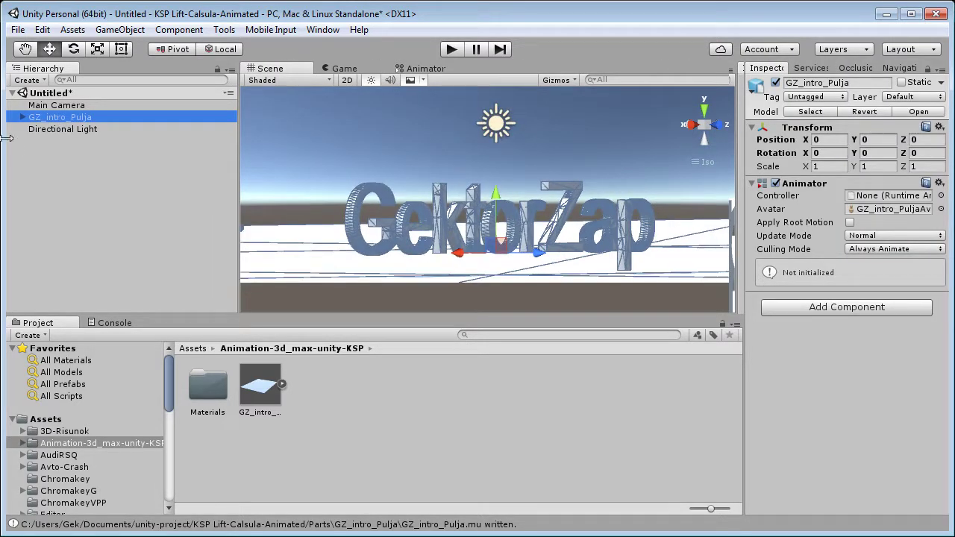
pyautogui.click(23, 117)
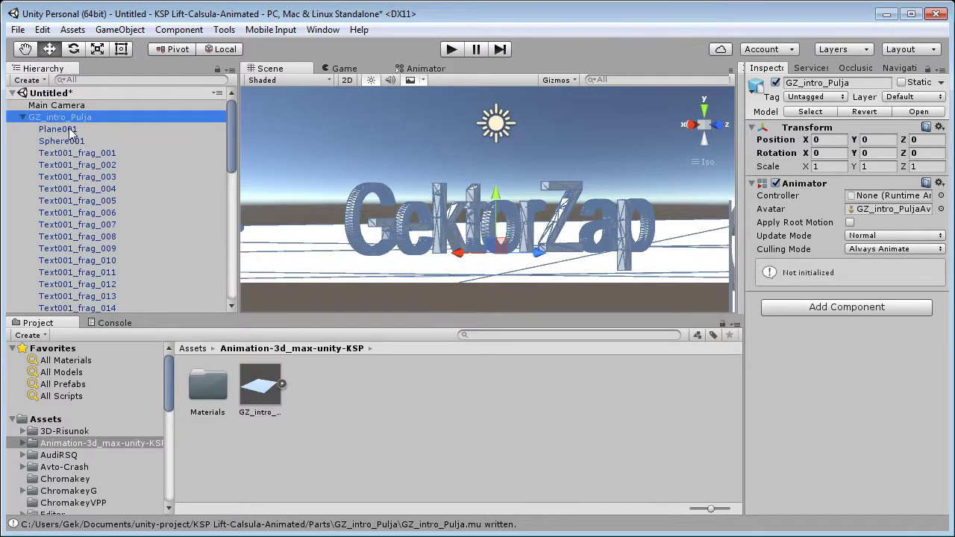
# Remove the Mesh Collider and Mesh Renderer from Plane001.
pyautogui.click(73, 129)
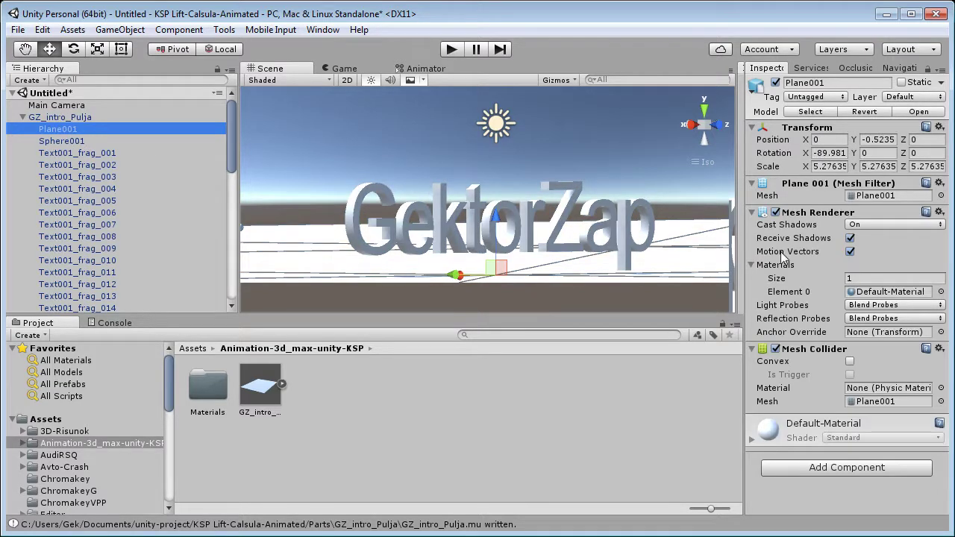
pyautogui.rightClick(767, 356)
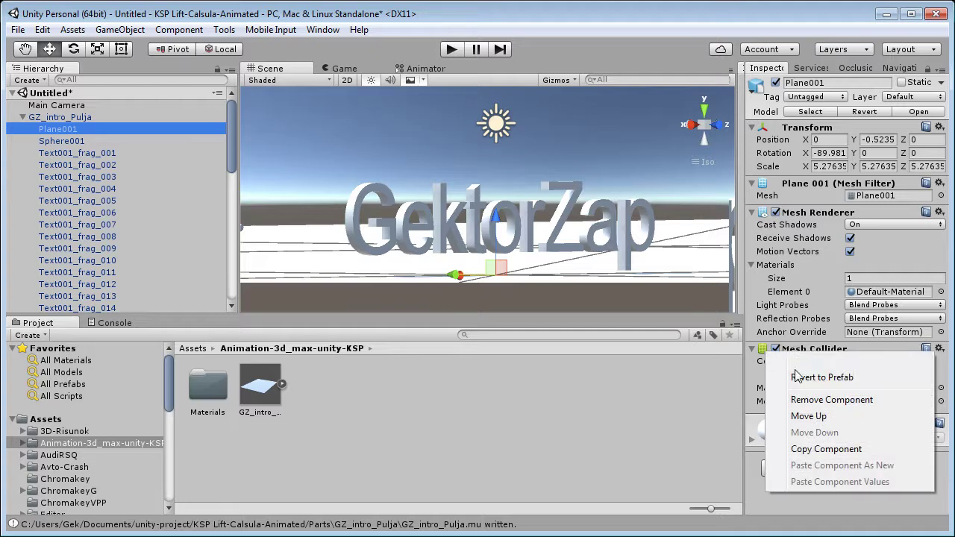
pyautogui.click(792, 398)
pyautogui.rightClick(762, 214)
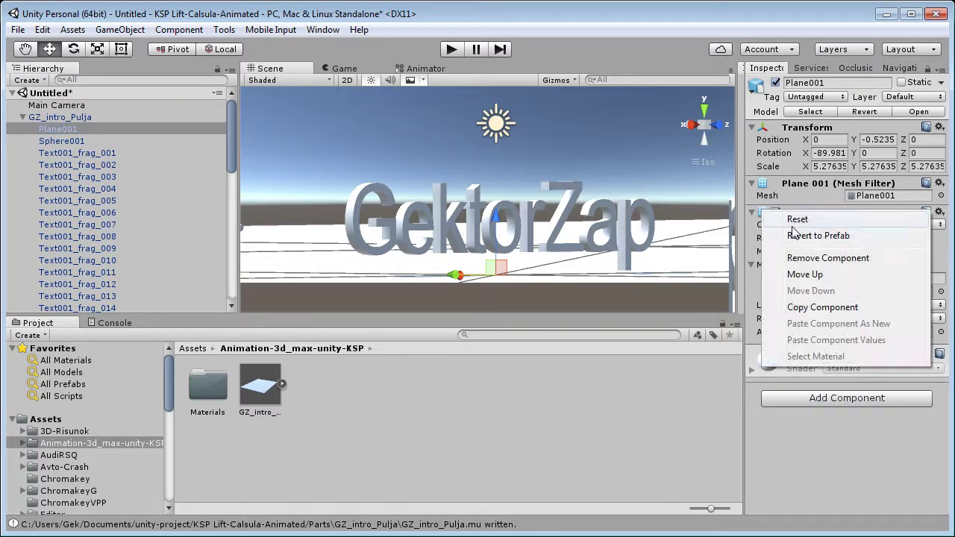
pyautogui.click(804, 257)
# Remove the Mesh Collider from Sphere001.
pyautogui.click(53, 142)
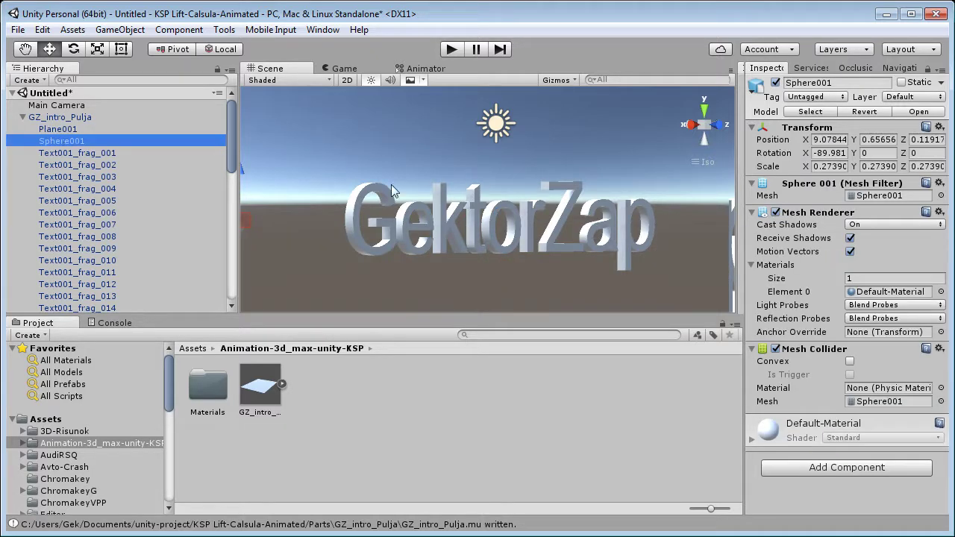
pyautogui.rightClick(764, 348)
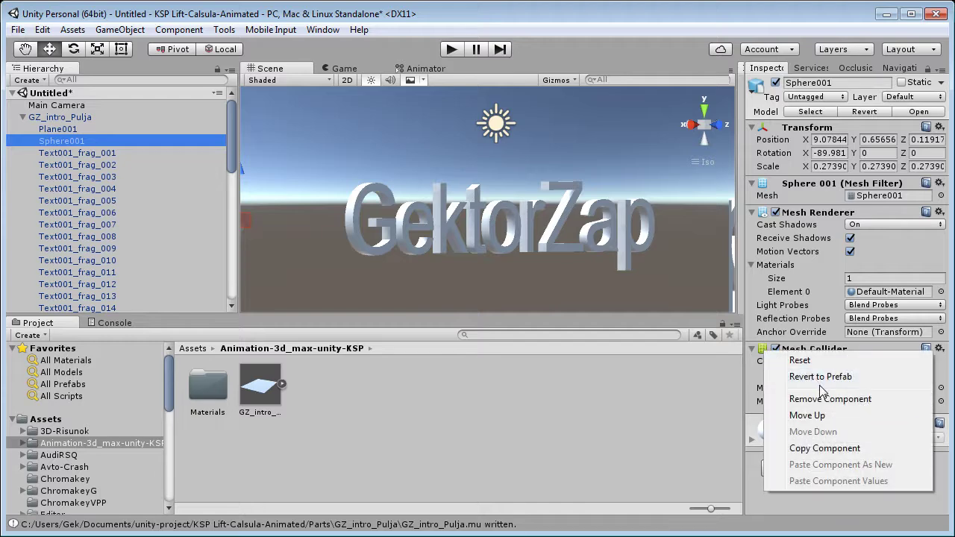
pyautogui.click(821, 396)
pyautogui.click(814, 398)
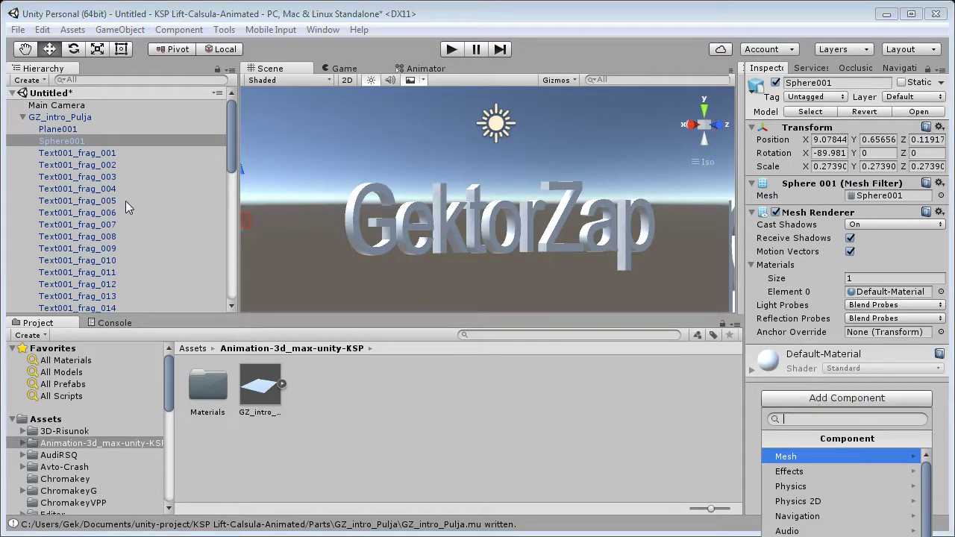
pyautogui.click(99, 154)
# Replace the Mesh Collider on Text001_frag_001 through frag_052 with a Box Collider.
pyautogui.click(108, 152)
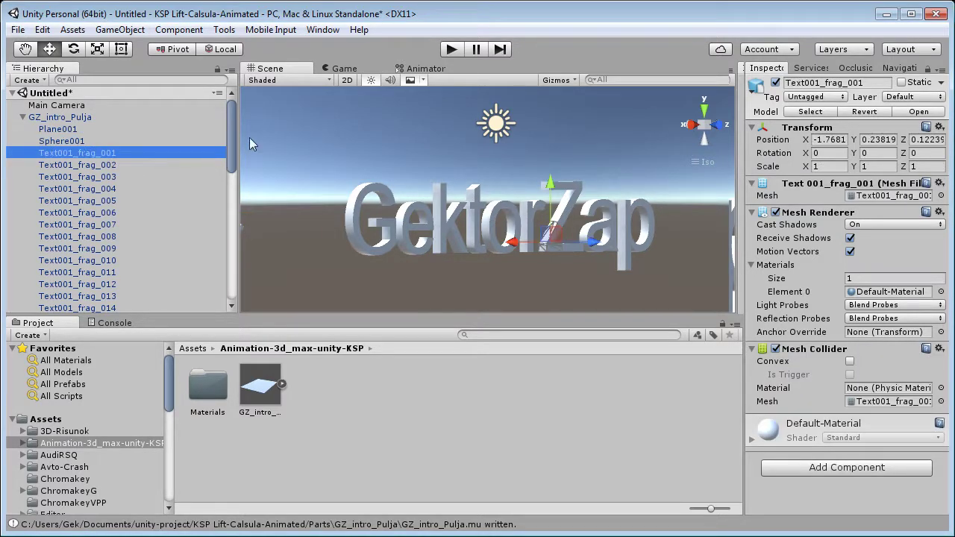
pyautogui.moveTo(234, 141); pyautogui.dragTo(232, 269)
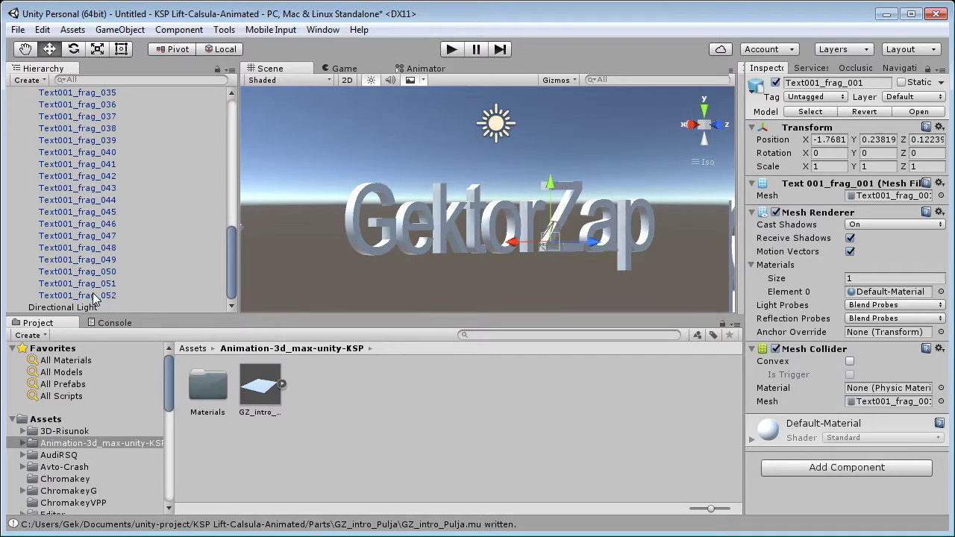
pyautogui.keyDown('shift'); pyautogui.click(97, 296); pyautogui.keyUp('shift')
pyautogui.rightClick(769, 350)
pyautogui.click(809, 400)
pyautogui.click(812, 400)
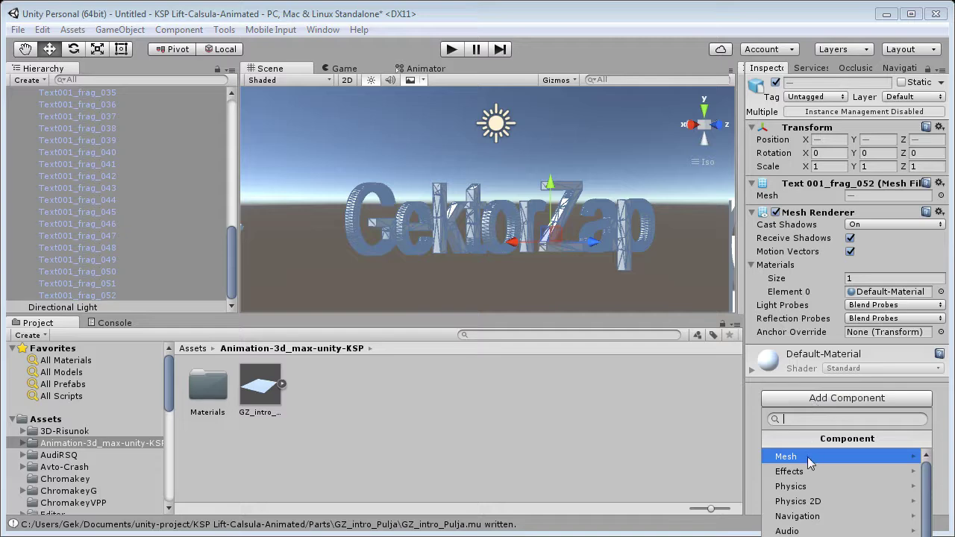
pyautogui.click(808, 488)
pyautogui.click(802, 485)
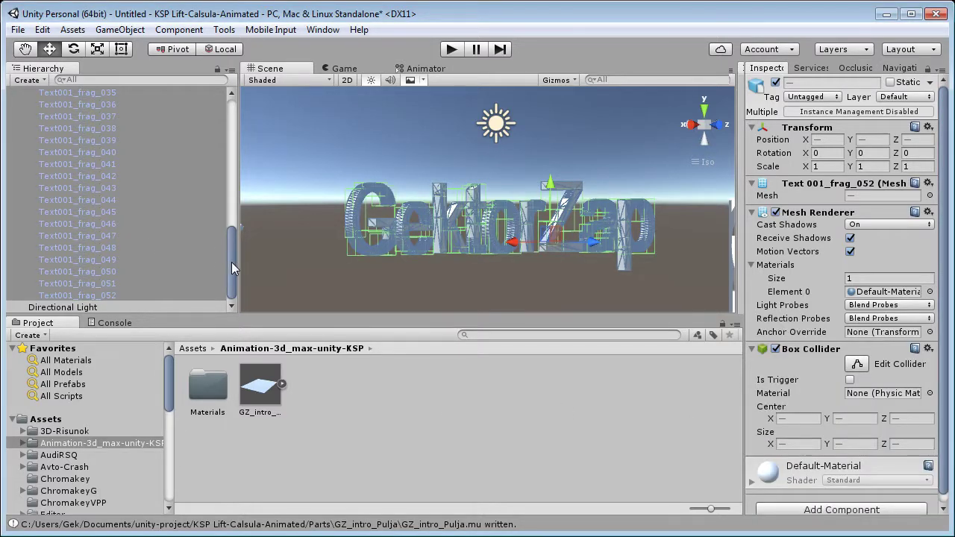
# Collapse GZ_intro_Pulja in the Hierarchy, select it and view its empty Animator.
pyautogui.moveTo(232, 263); pyautogui.dragTo(239, 128)
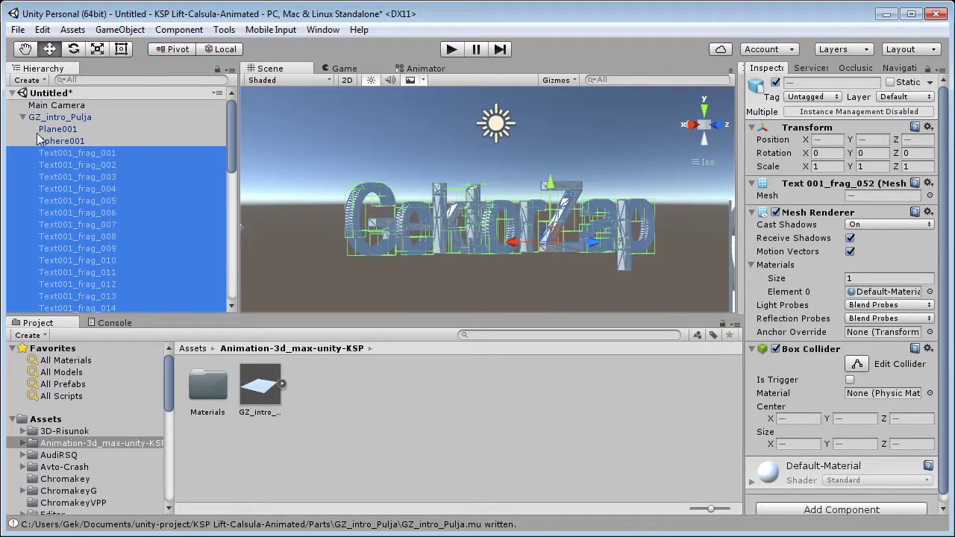
pyautogui.click(22, 117)
pyautogui.click(53, 121)
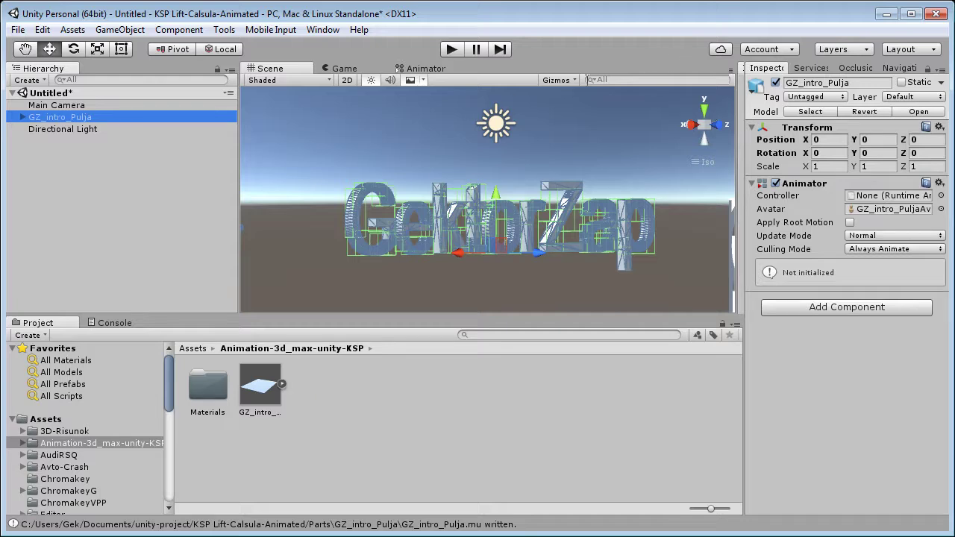
pyautogui.click(416, 70)
# Add an Animation window and create and save the New Animation.anim clip.
pyautogui.click(343, 68)
pyautogui.click(262, 71)
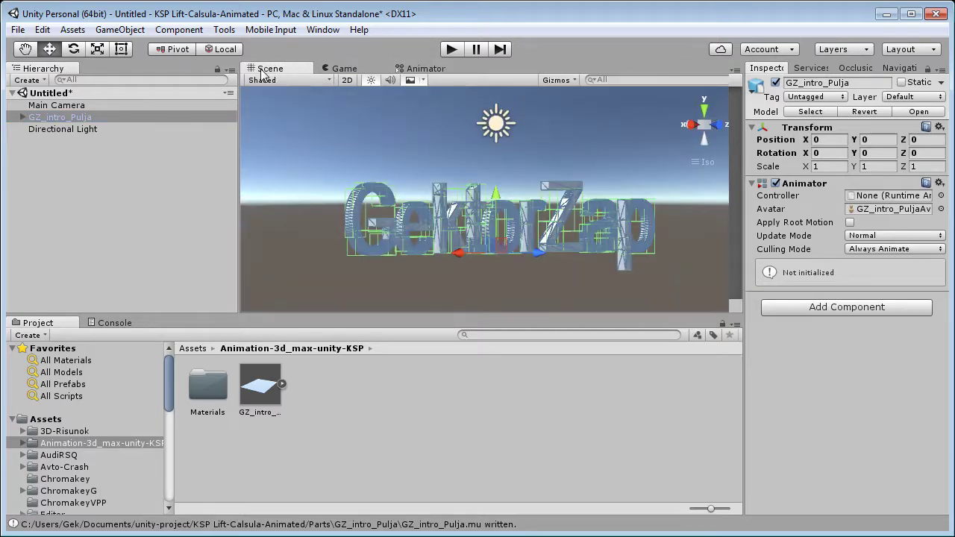
pyautogui.click(736, 70)
pyautogui.moveTo(770, 128)
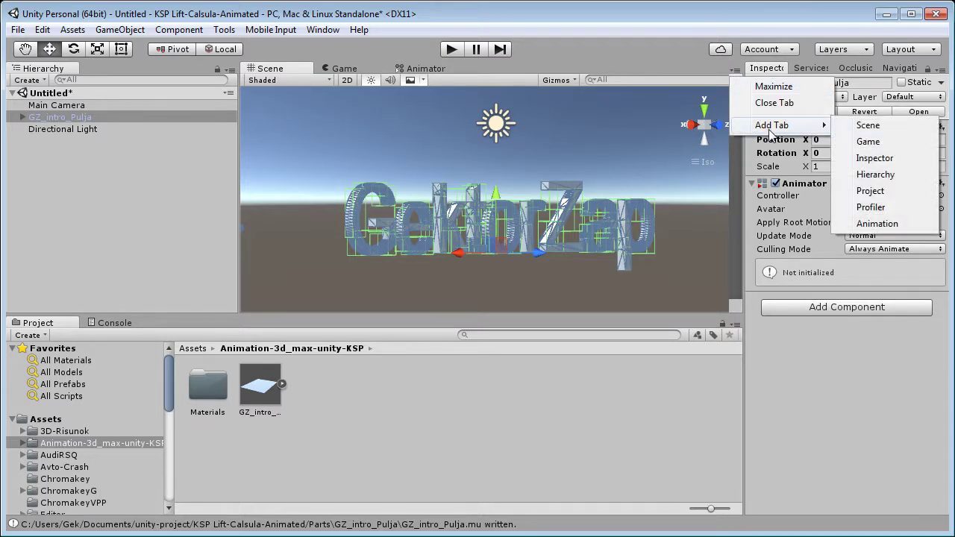
pyautogui.click(877, 224)
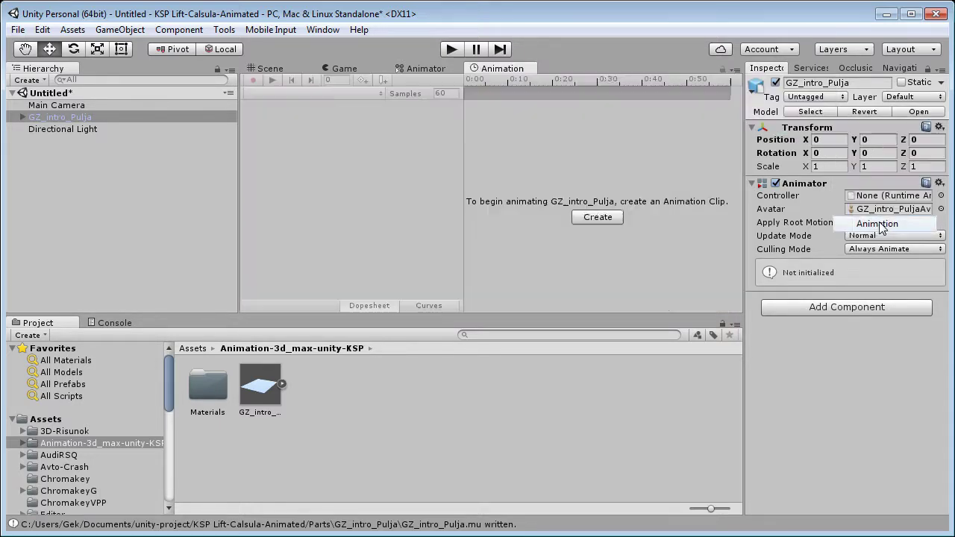
pyautogui.click(605, 218)
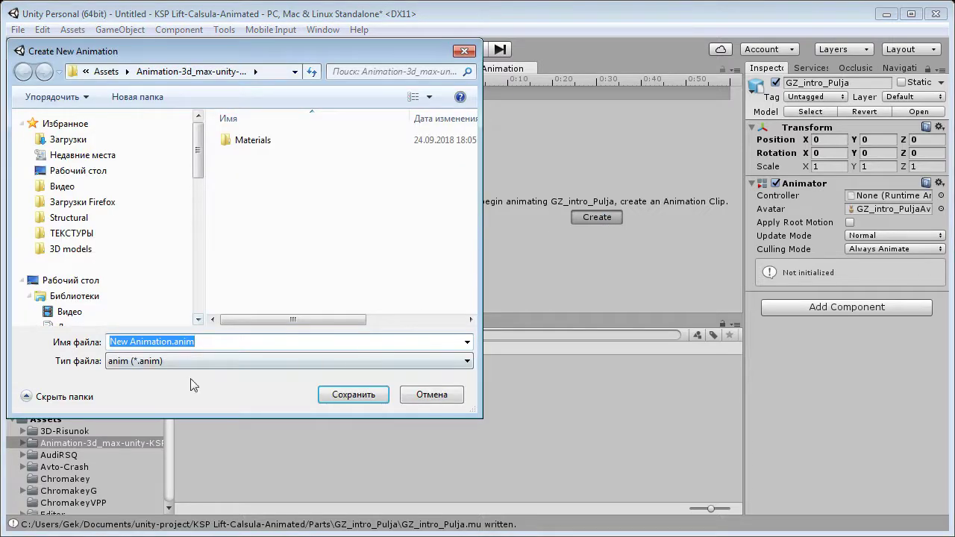
pyautogui.click(326, 396)
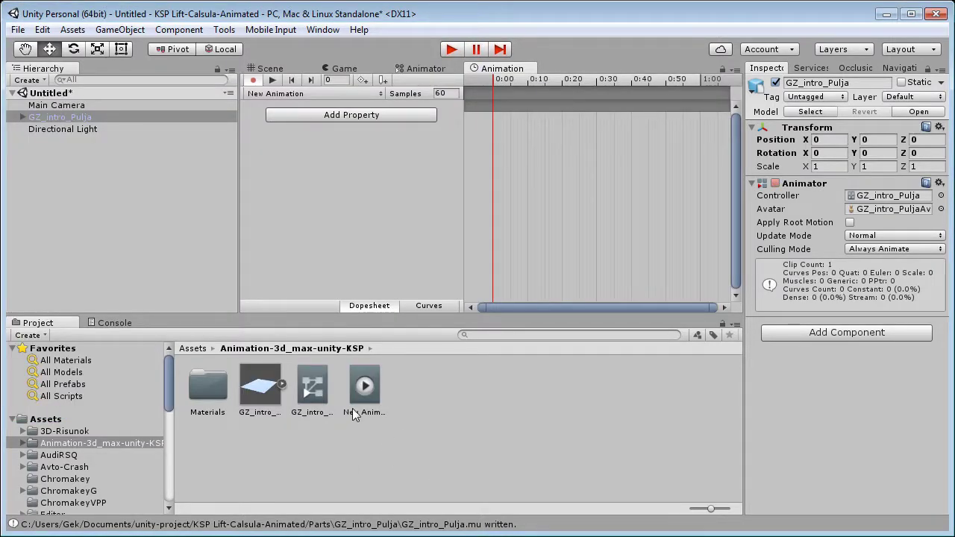
# Check the New Animation state in the Animator, then reselect GZ_intro_Pulja in the Scene.
pyautogui.click(425, 66)
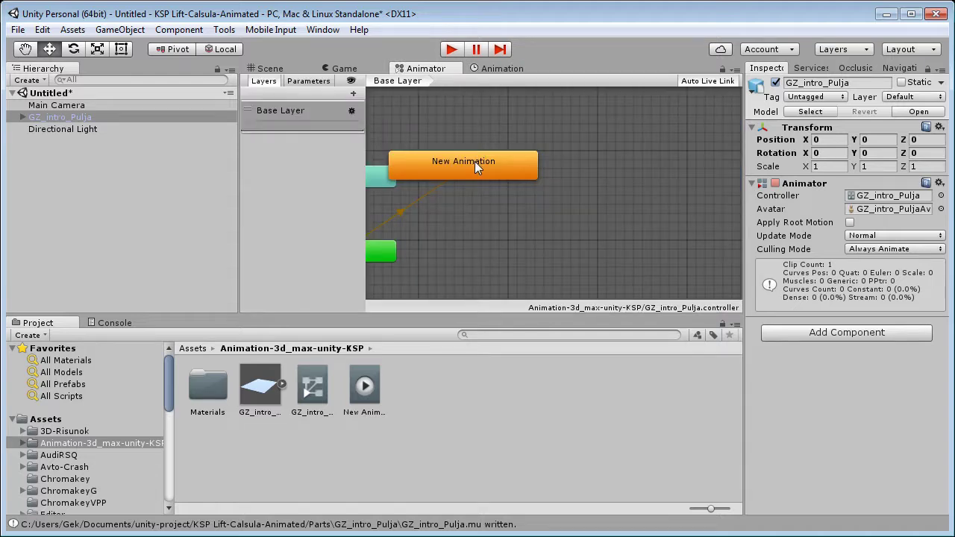
pyautogui.moveTo(475, 161); pyautogui.dragTo(522, 250)
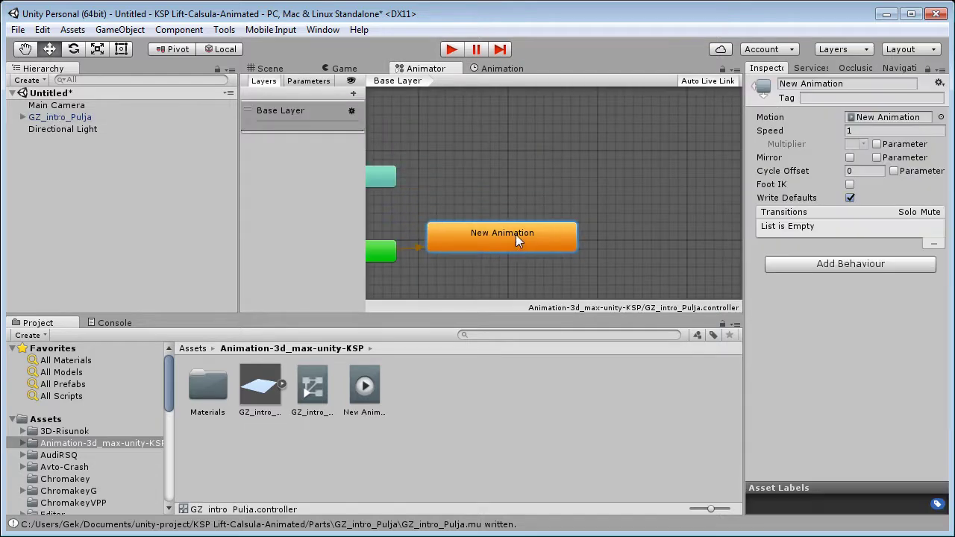
pyautogui.click(272, 67)
pyautogui.click(68, 117)
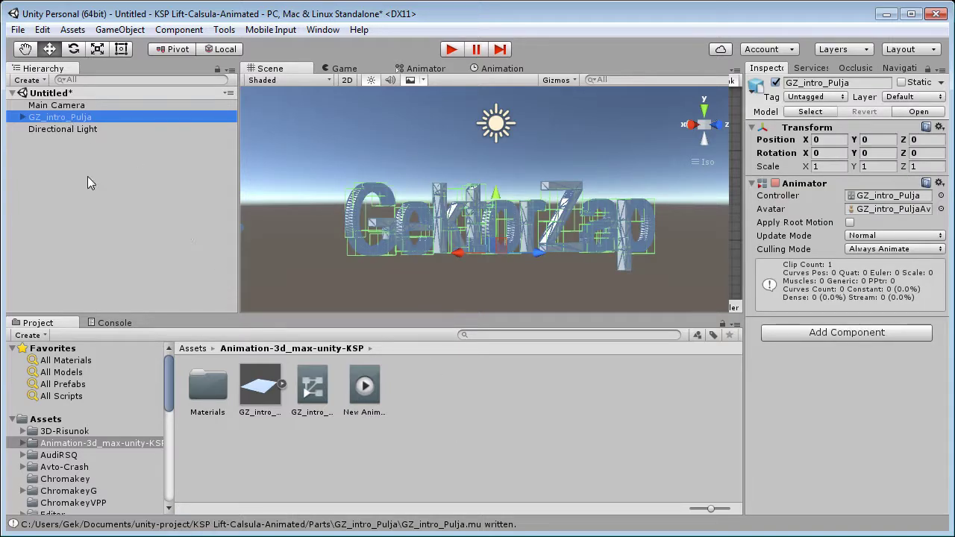
# Duplicate the GZ_intro FBX's embedded 3.333 s clip with Ctrl+D into a standalone GZ_intro_Pulja.anim.
pyautogui.click(284, 385)
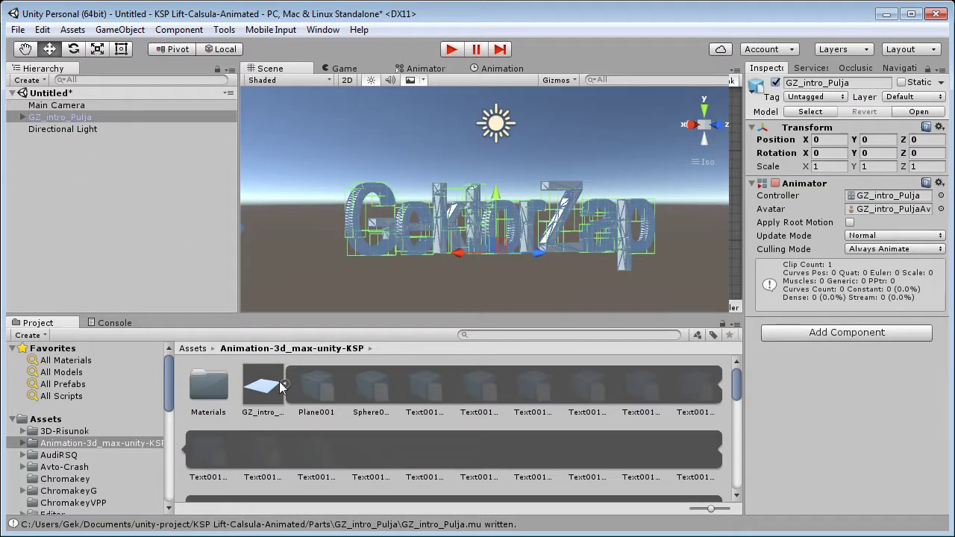
pyautogui.click(263, 387)
pyautogui.scroll(-2, 413, 418)
pyautogui.scroll(-2, 412, 418)
pyautogui.scroll(-2, 413, 418)
pyautogui.scroll(-2, 414, 418)
pyautogui.scroll(-2, 459, 436)
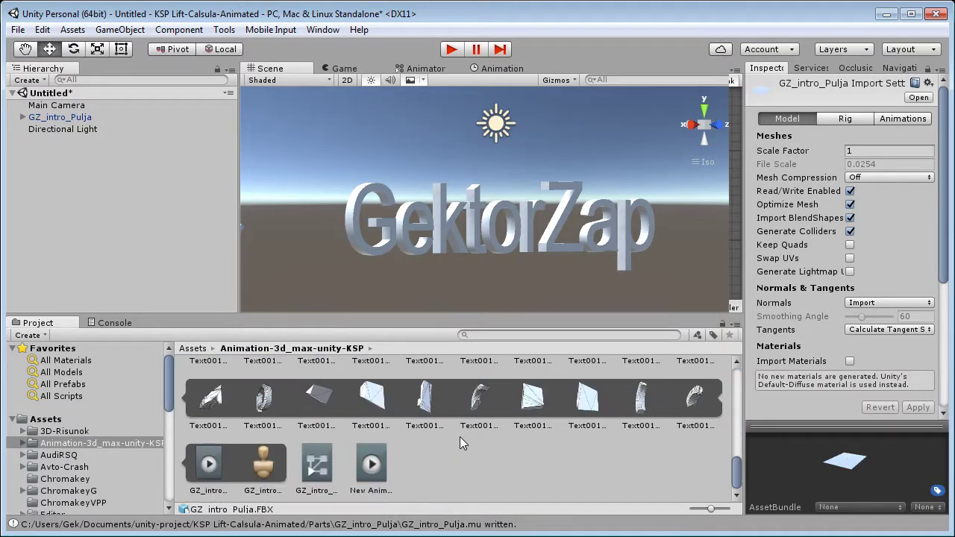
pyautogui.click(211, 464)
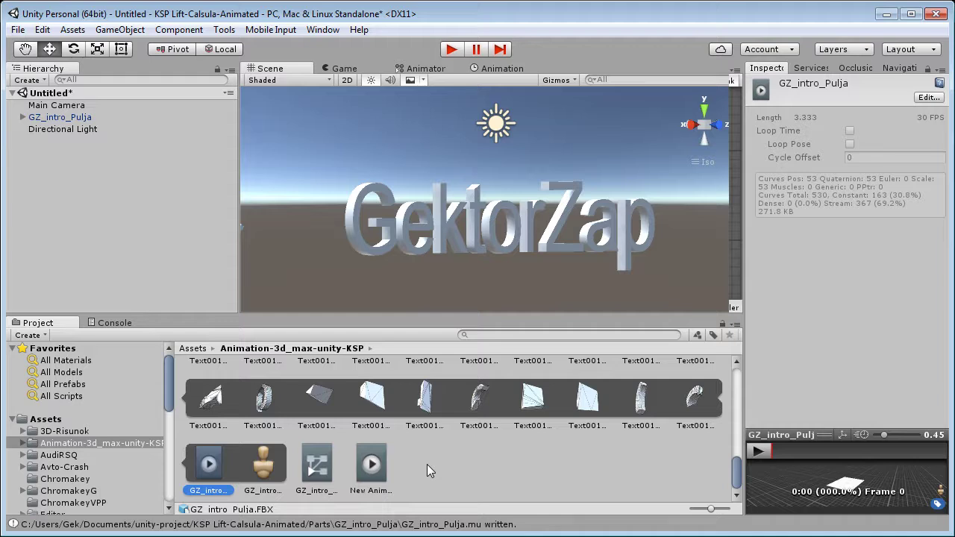
pyautogui.hotkey('ctrl', 'd')
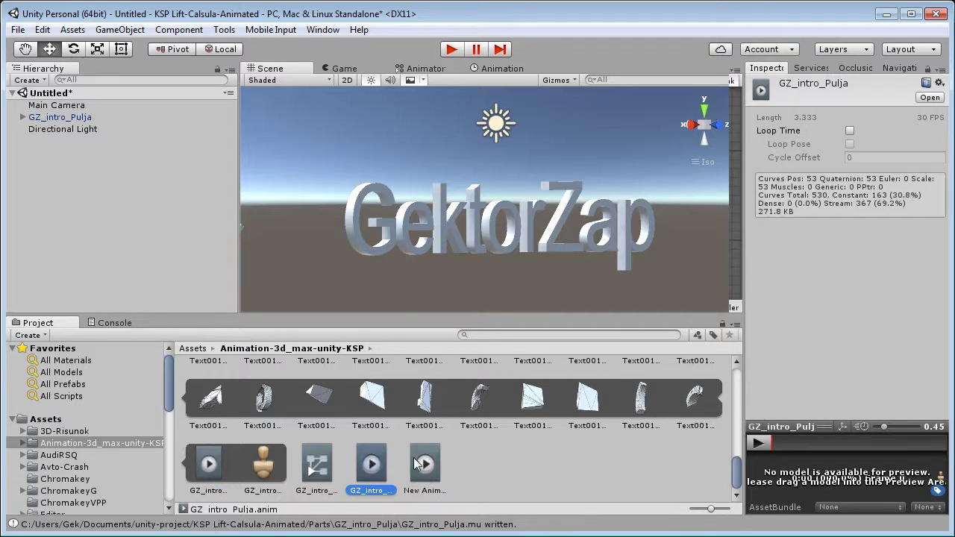
pyautogui.click(431, 463)
pyautogui.click(382, 467)
pyautogui.click(425, 68)
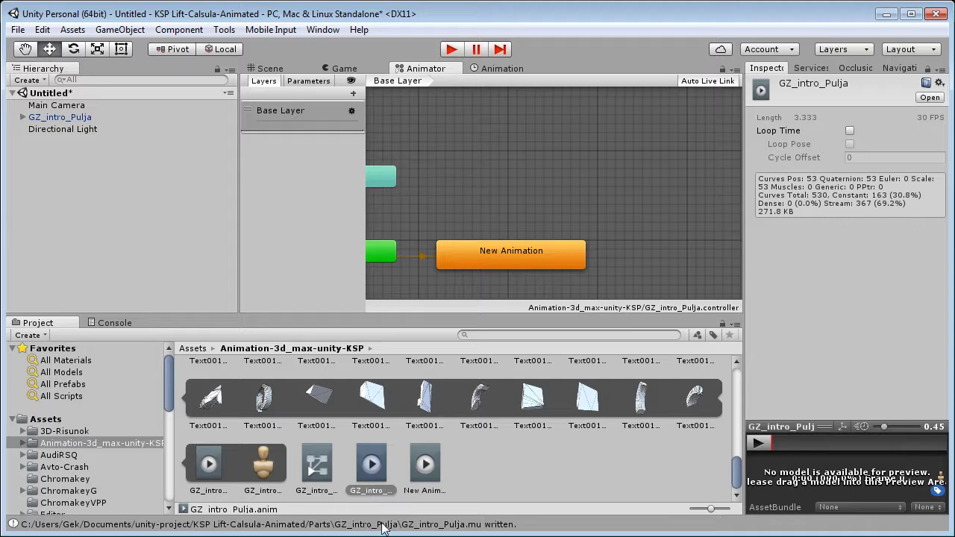
# Show the GZ_intro_Pulja clip file in Windows Explorer.
pyautogui.rightClick(379, 465)
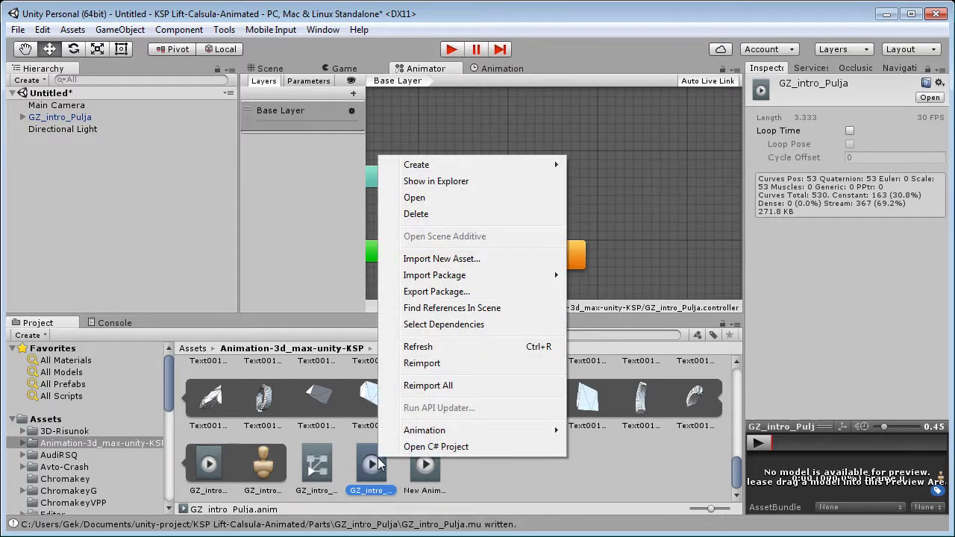
pyautogui.click(567, 463)
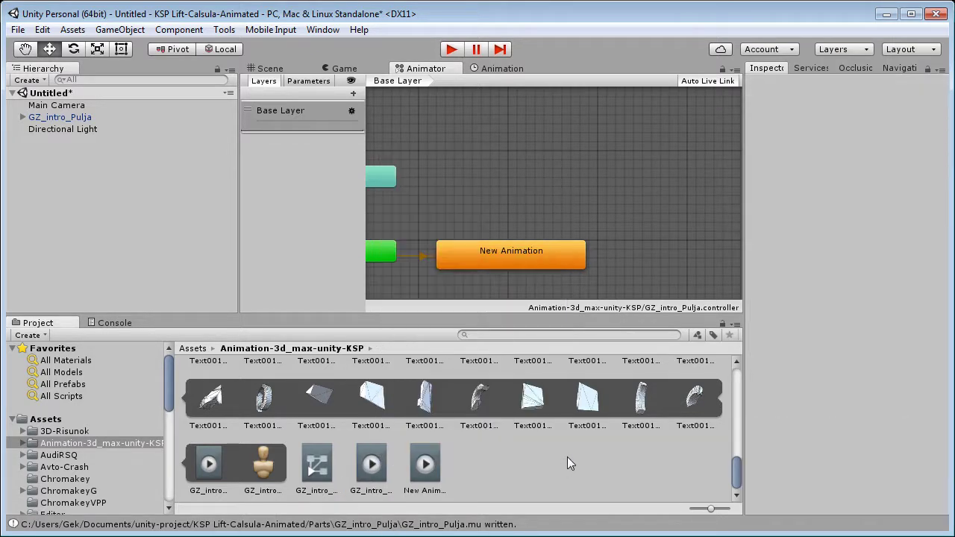
pyautogui.click(362, 471)
pyautogui.rightClick(370, 464)
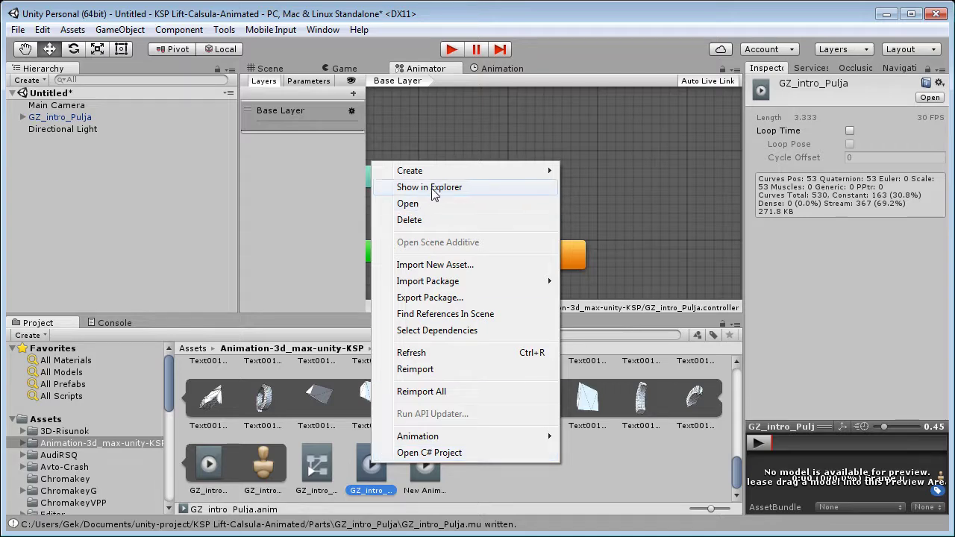
pyautogui.click(433, 188)
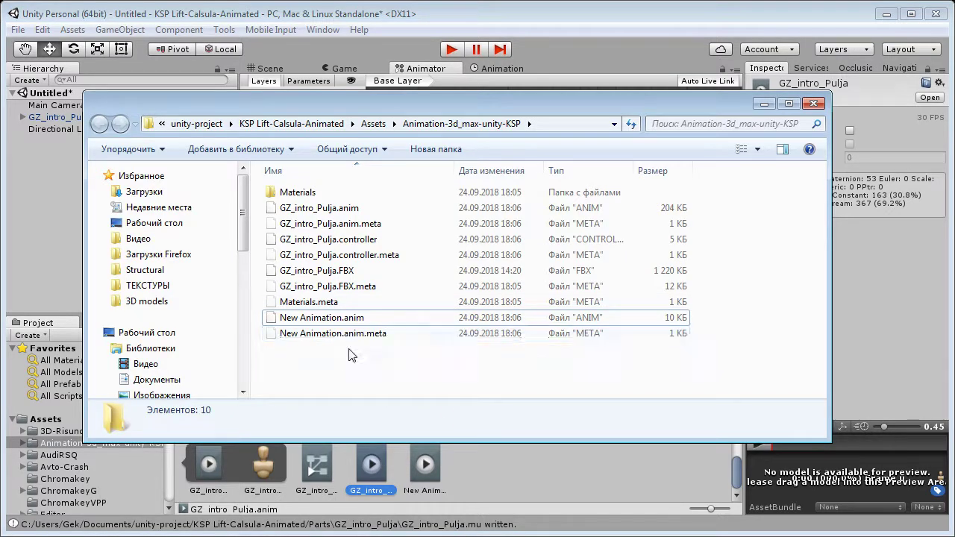
# Copy GZ_intro_Pulja.anim from the project folder into the GektorZap folder.
pyautogui.click(344, 212)
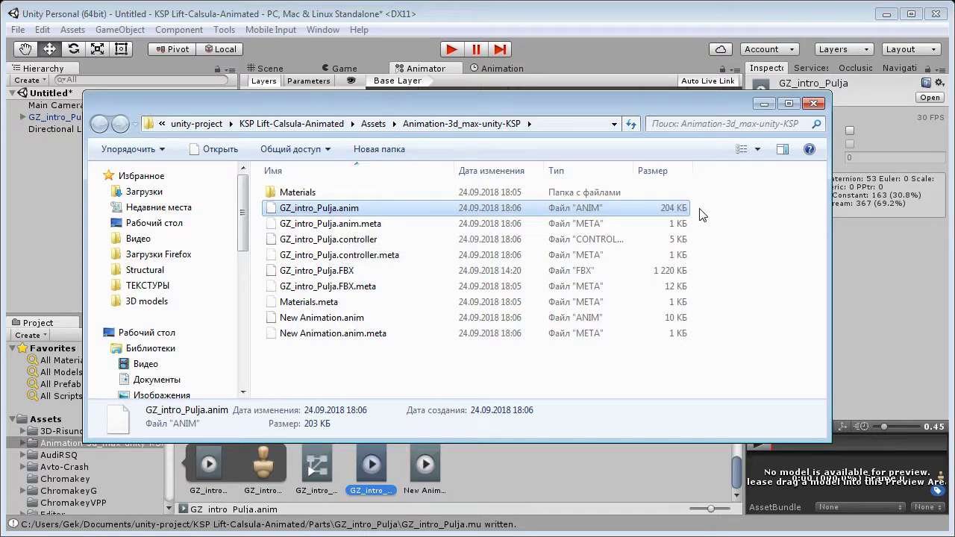
pyautogui.click(330, 319)
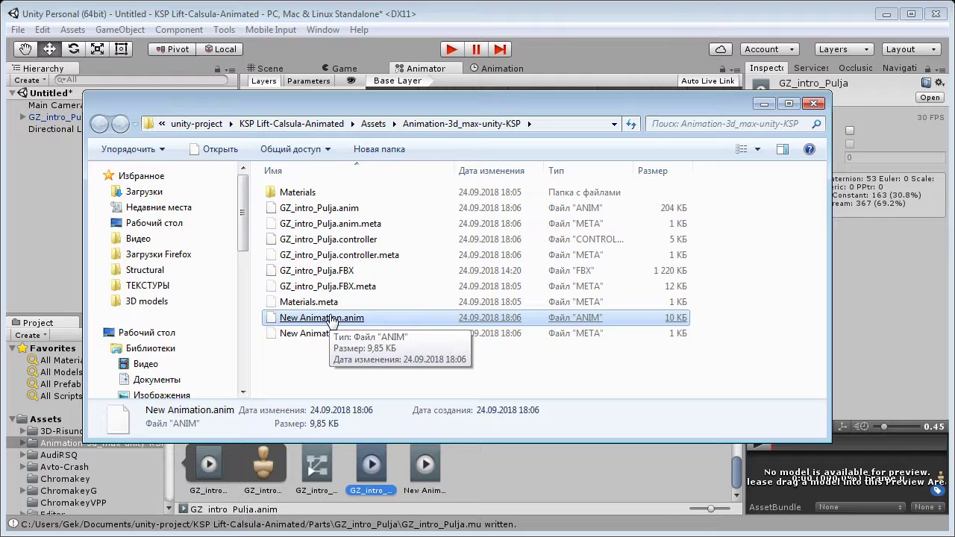
pyautogui.click(343, 209)
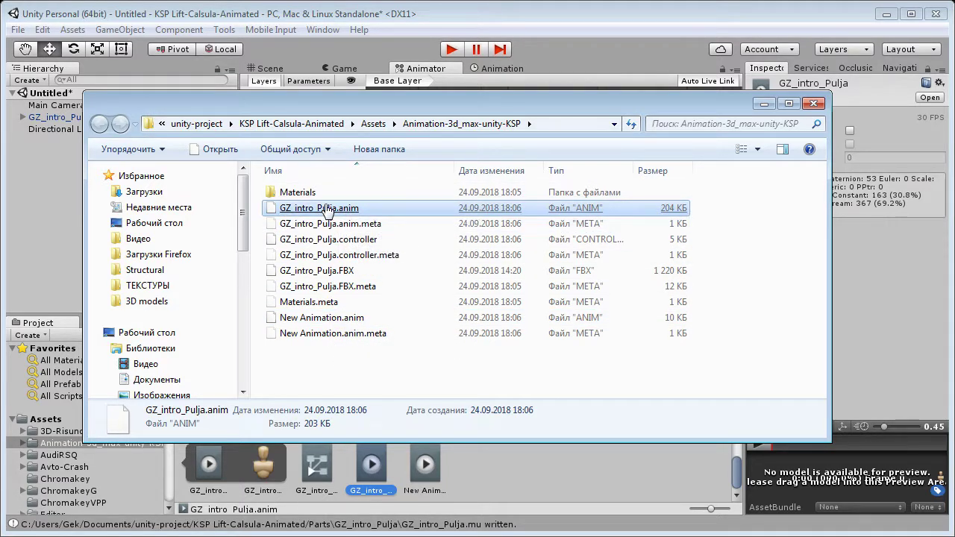
pyautogui.rightClick(338, 214)
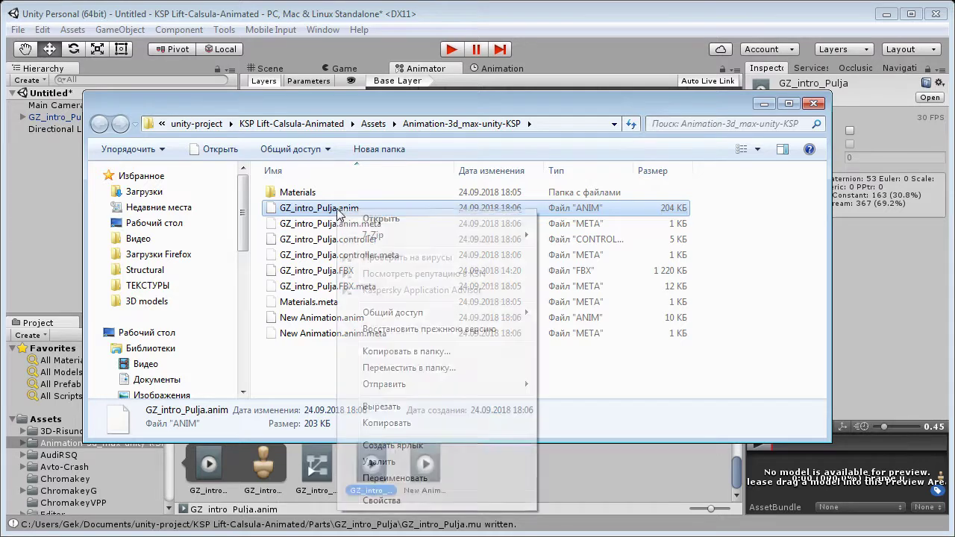
pyautogui.click(394, 423)
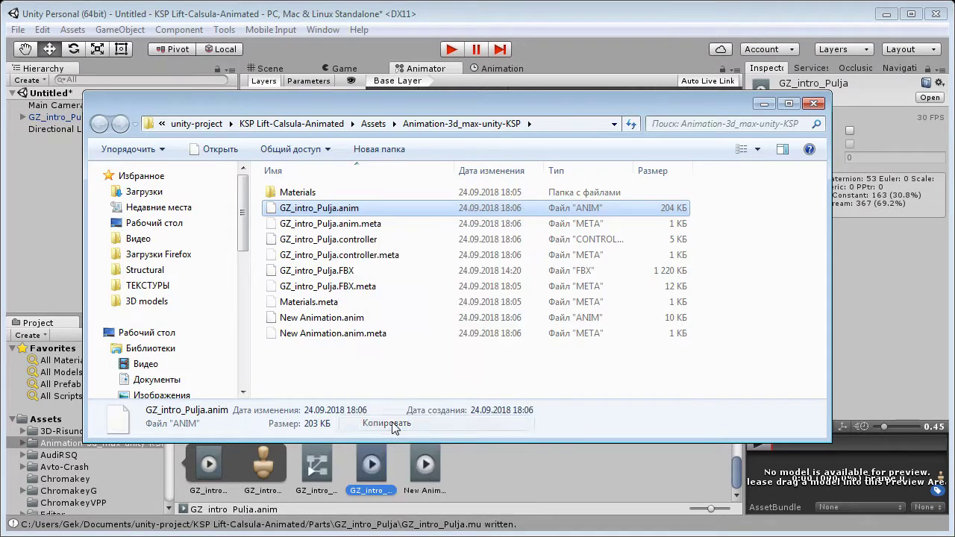
pyautogui.hotkey('alt', 'Tab')
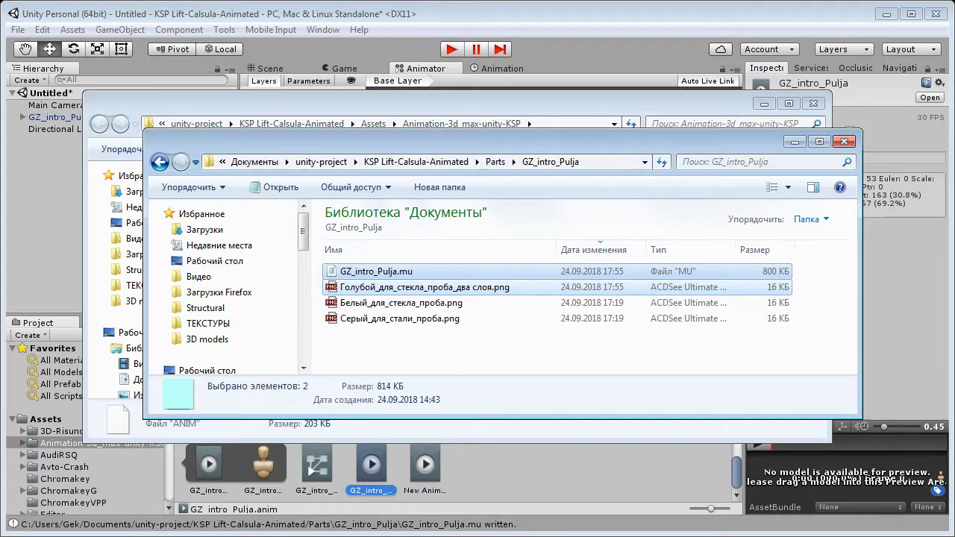
pyautogui.hotkey('alt', 'Tab')
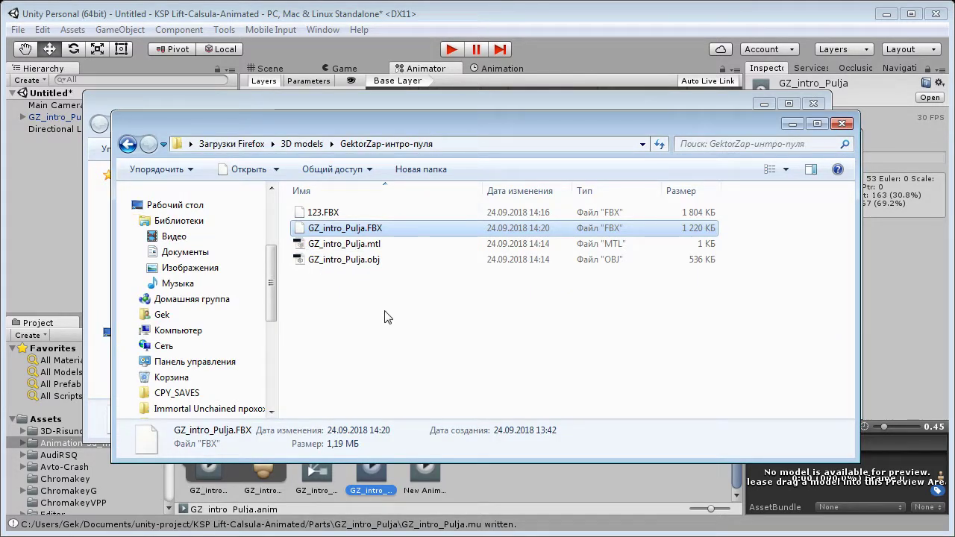
pyautogui.click(385, 317)
pyautogui.hotkey('ctrl', 'v')
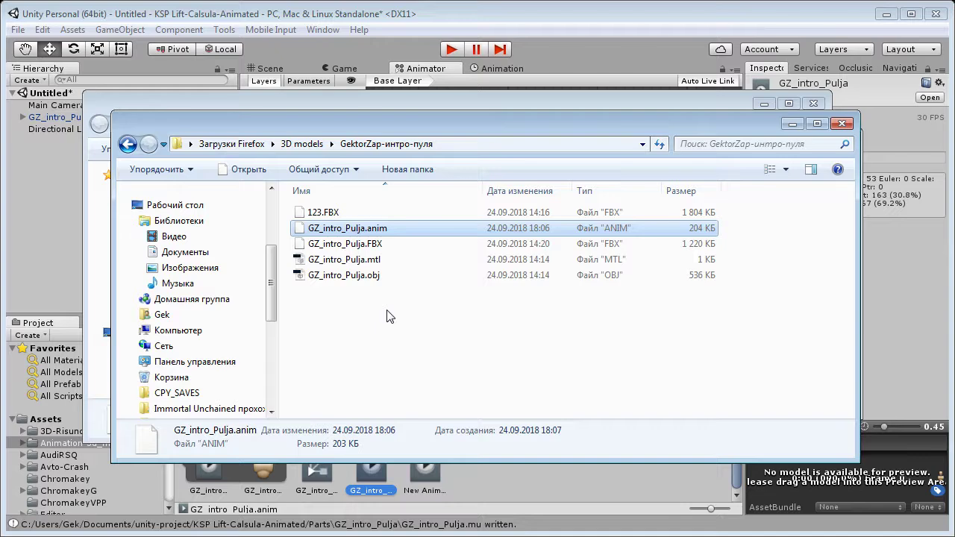
# Copy the name 'New Animation' from the existing New Animation.anim file.
pyautogui.click(154, 97)
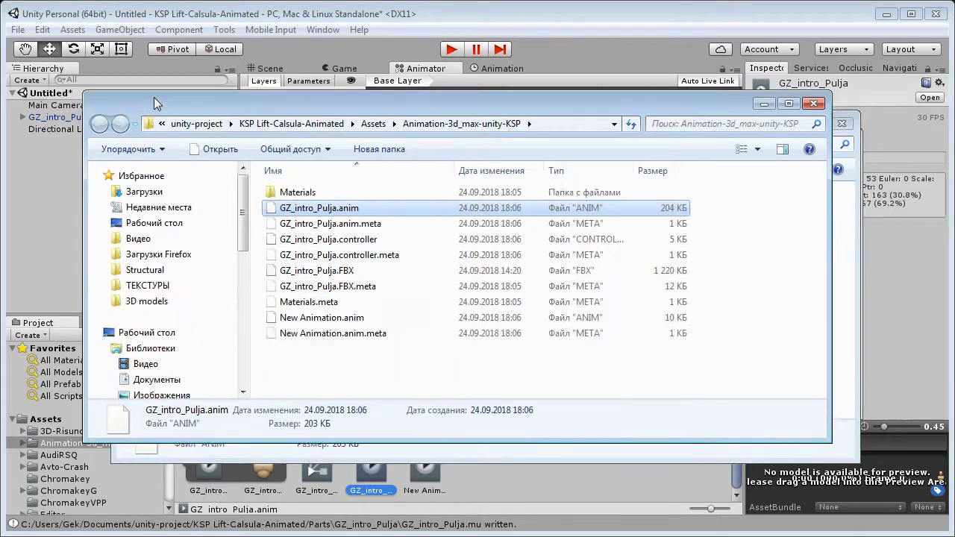
pyautogui.rightClick(336, 318)
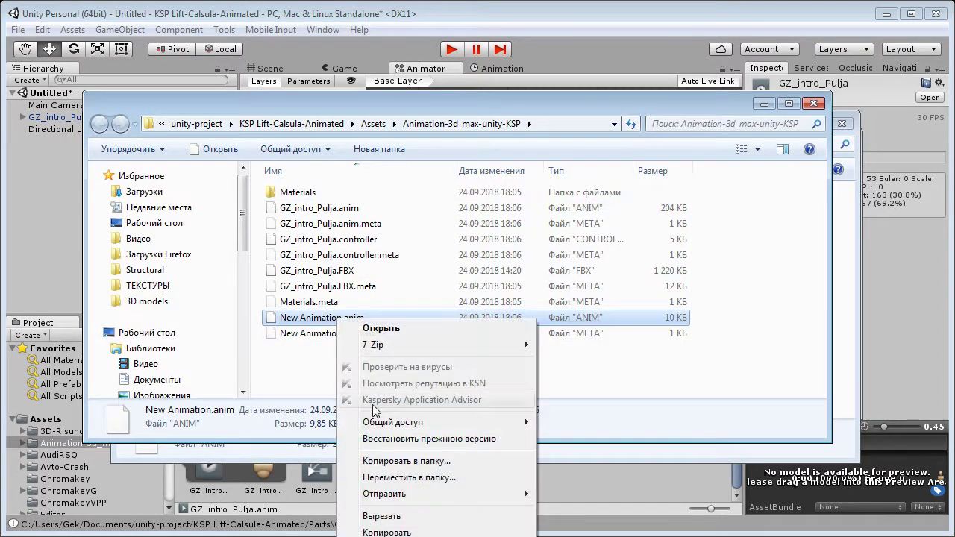
pyautogui.press('m')
pyautogui.rightClick(312, 322)
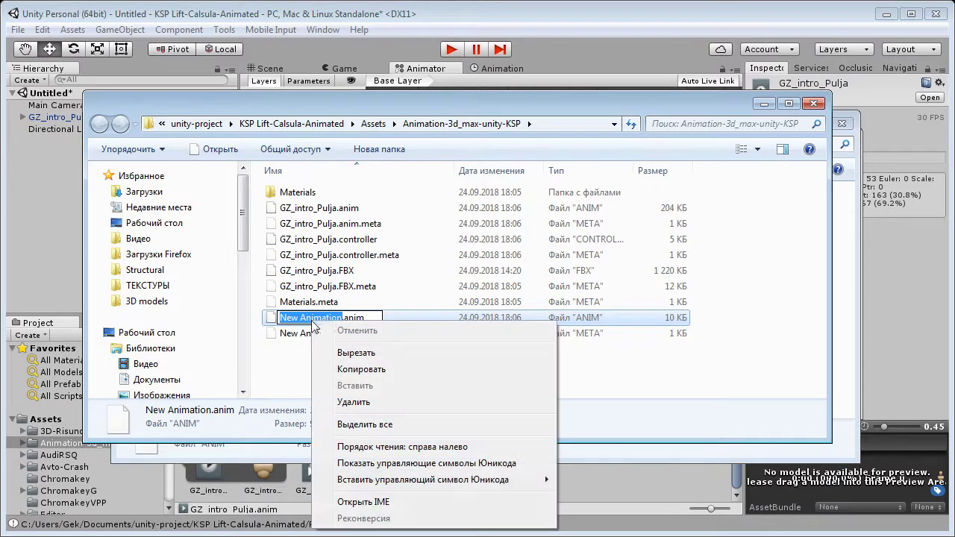
pyautogui.click(358, 366)
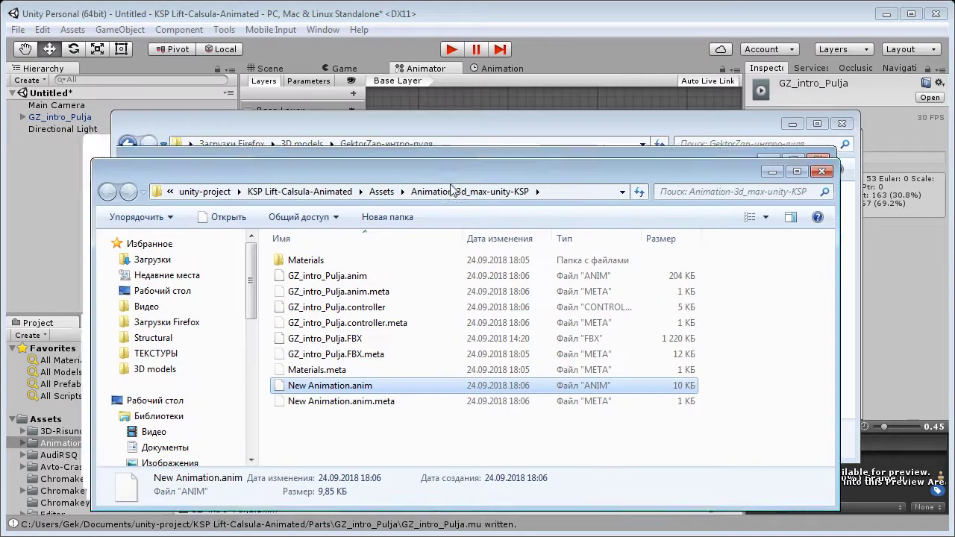
# Rename the pasted GZ_intro_Pulja.anim in the GektorZap folder to New Animation.anim.
pyautogui.moveTo(437, 105); pyautogui.dragTo(436, 201)
pyautogui.click(373, 157)
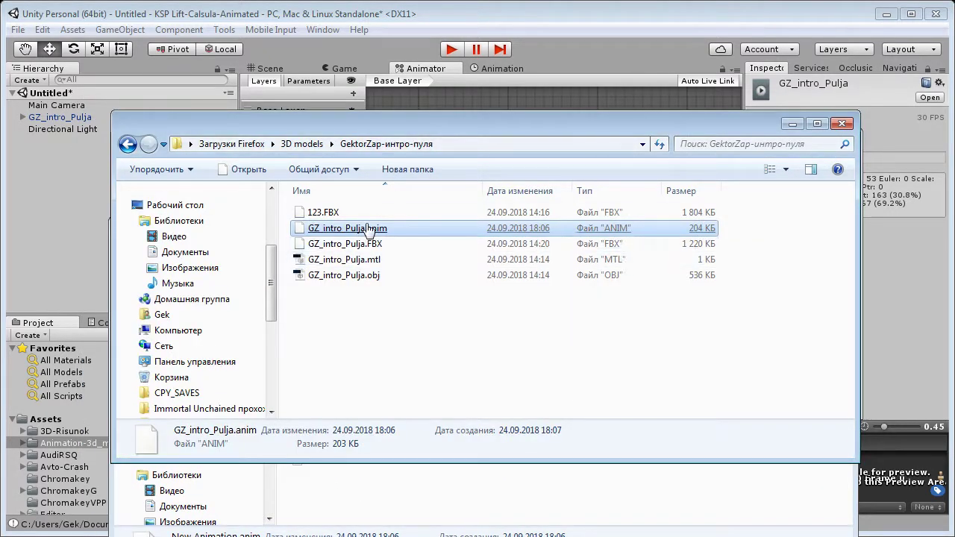
pyautogui.rightClick(369, 228)
pyautogui.click(429, 494)
pyautogui.write('New Animation')
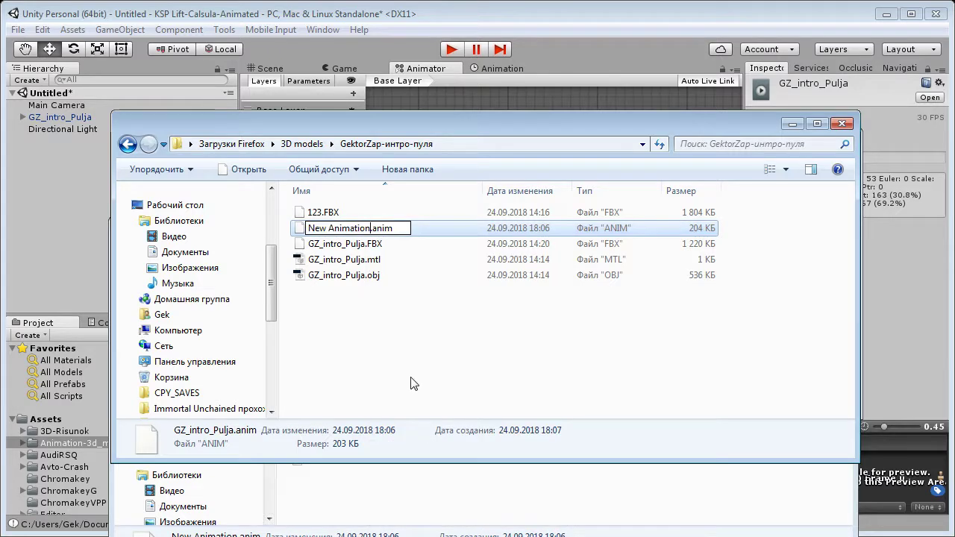
pyautogui.press('Return')
pyautogui.click(413, 385)
# Move the 204 KB New Animation.anim into Animation-3d_max-unity-KSP, replacing the 10 KB copy.
pyautogui.moveTo(418, 125); pyautogui.dragTo(682, 43)
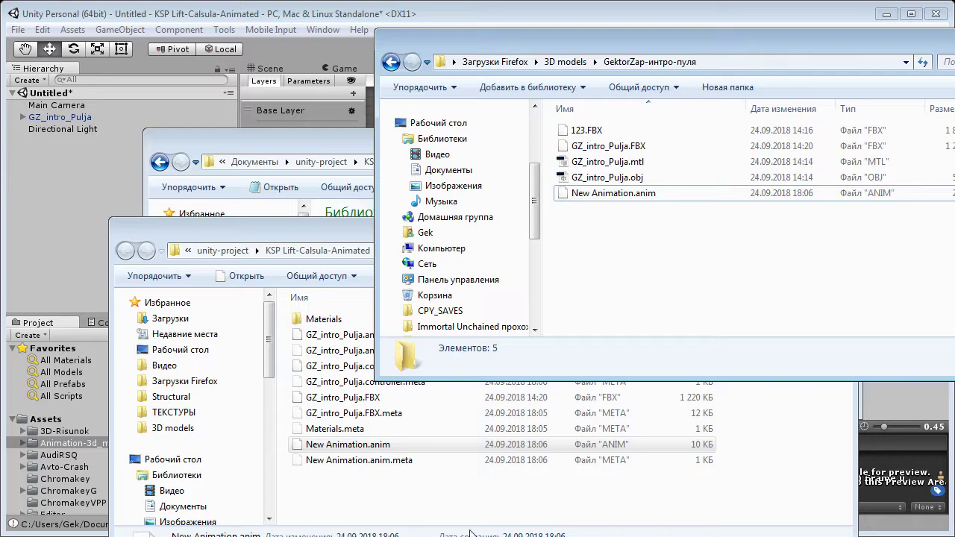
pyautogui.click(622, 197)
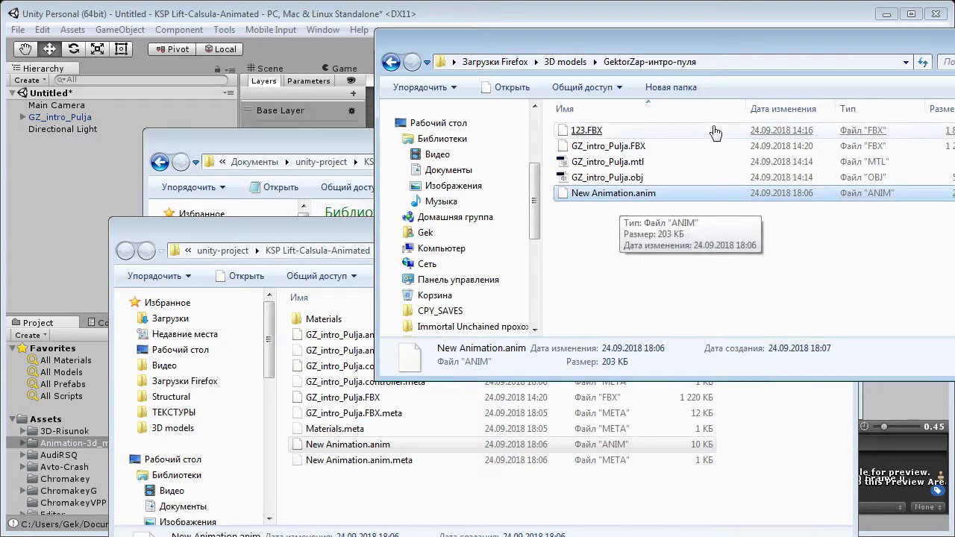
pyautogui.moveTo(652, 43)
pyautogui.mouseDown()
pyautogui.moveTo(485, 48)
pyautogui.moveTo(665, 47)
pyautogui.moveTo(811, 32)
pyautogui.mouseUp()
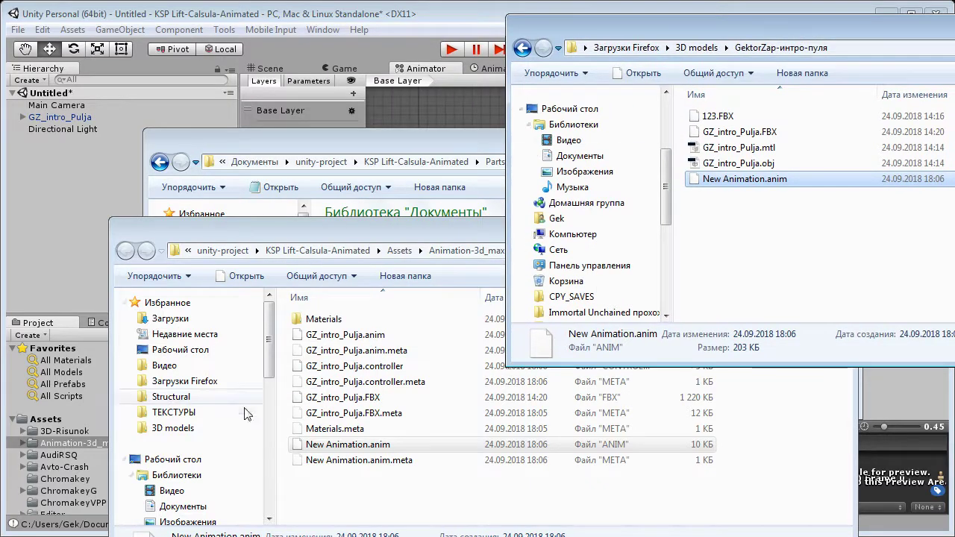
pyautogui.moveTo(727, 180); pyautogui.dragTo(440, 513)
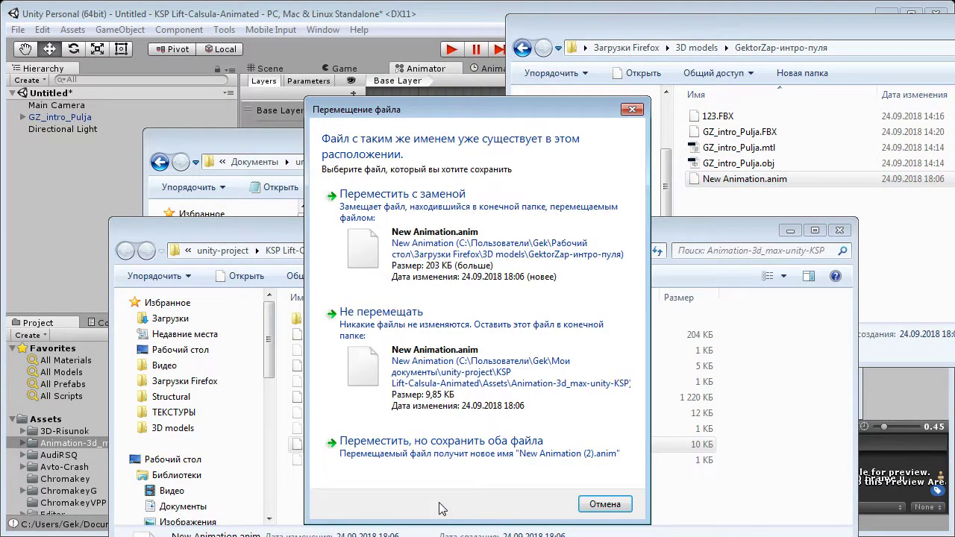
pyautogui.click(440, 161)
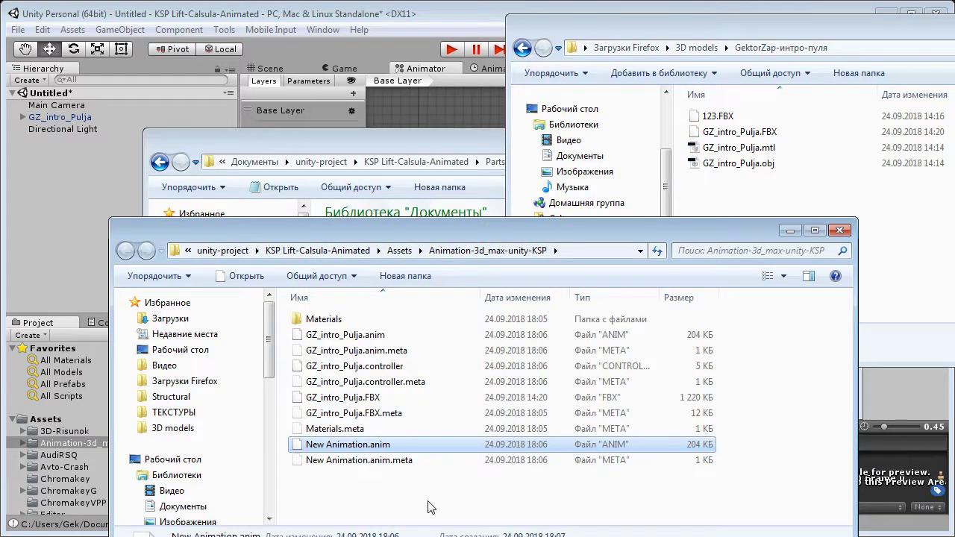
pyautogui.click(436, 15)
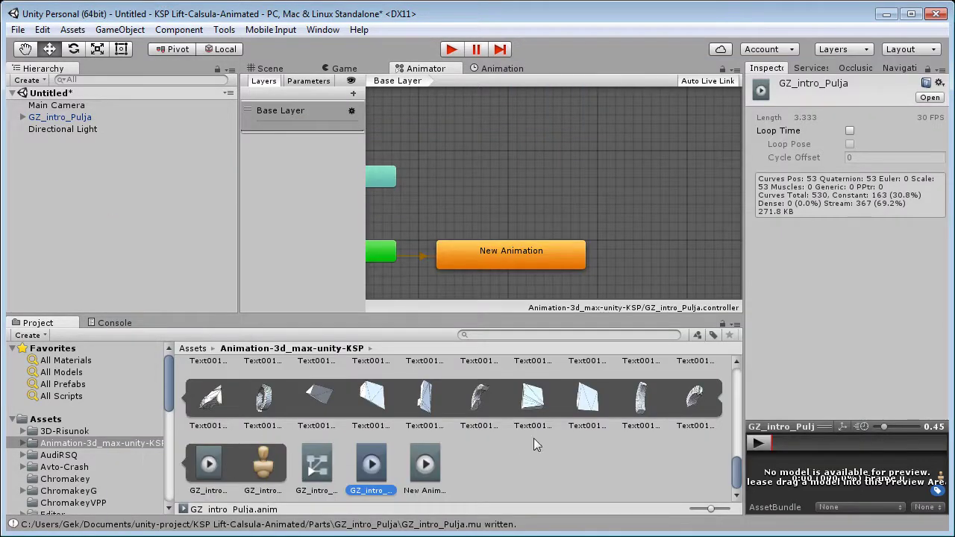
# Open New Animation for GZ_intro_Pulja in a floating Animation window and preview frame 14.
pyautogui.click(422, 468)
pyautogui.click(59, 119)
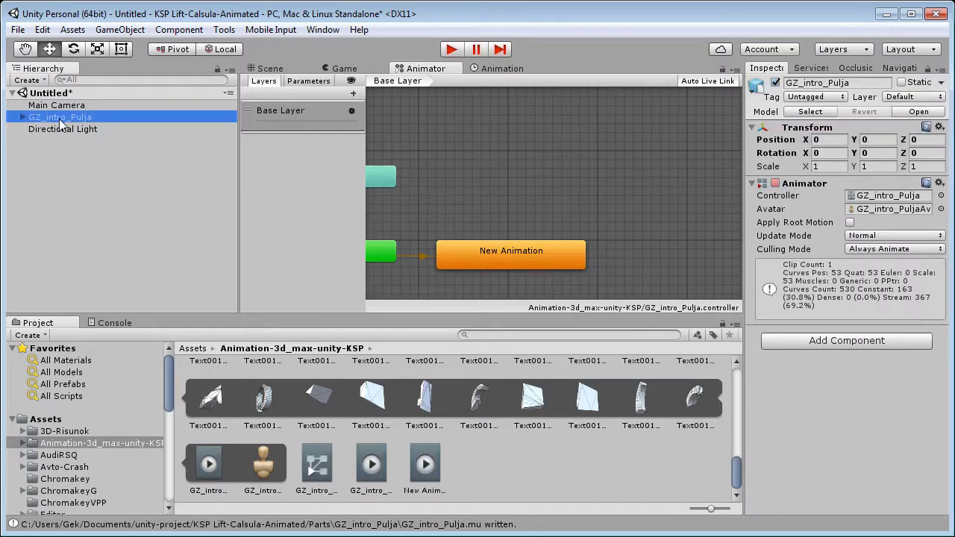
pyautogui.click(496, 68)
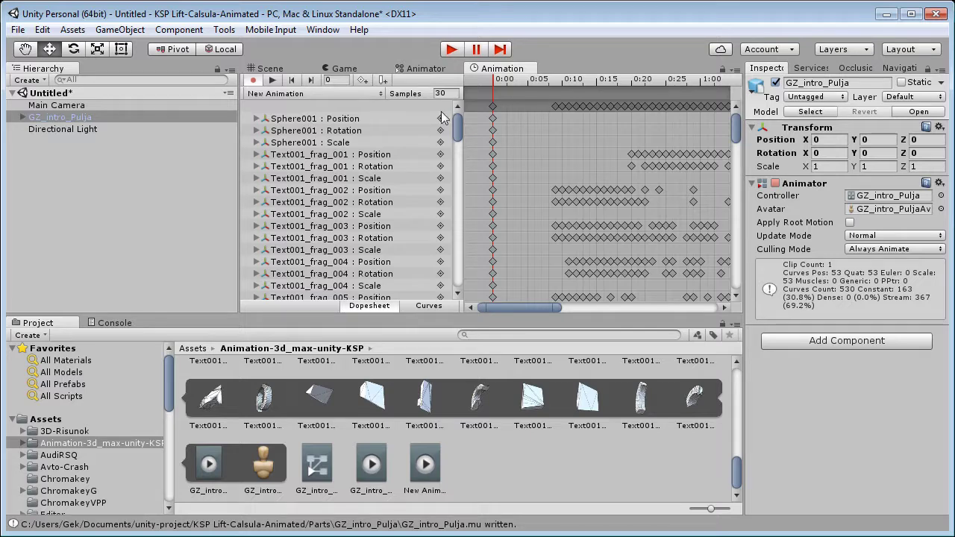
pyautogui.moveTo(424, 367); pyautogui.dragTo(407, 448)
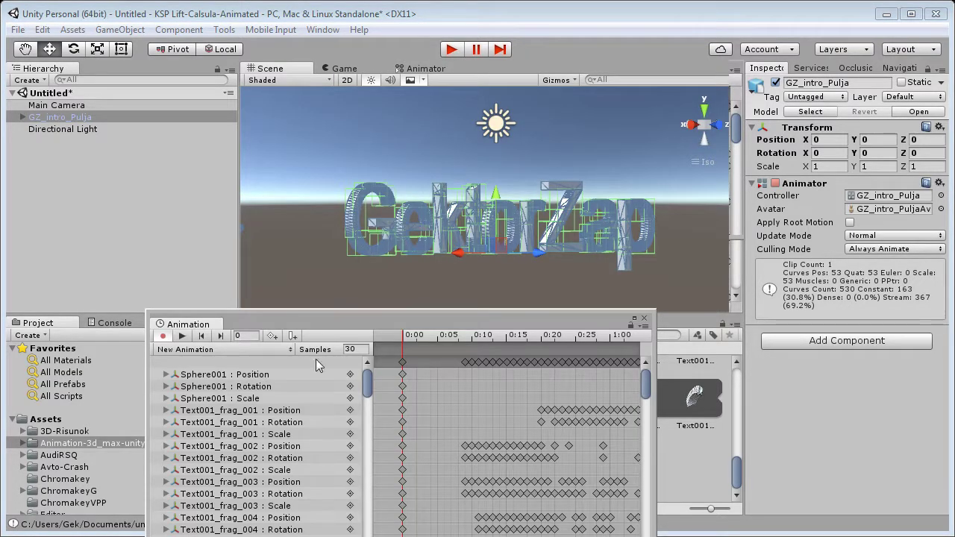
pyautogui.moveTo(417, 348)
pyautogui.mouseDown()
pyautogui.moveTo(508, 336)
pyautogui.moveTo(380, 340)
pyautogui.mouseUp()
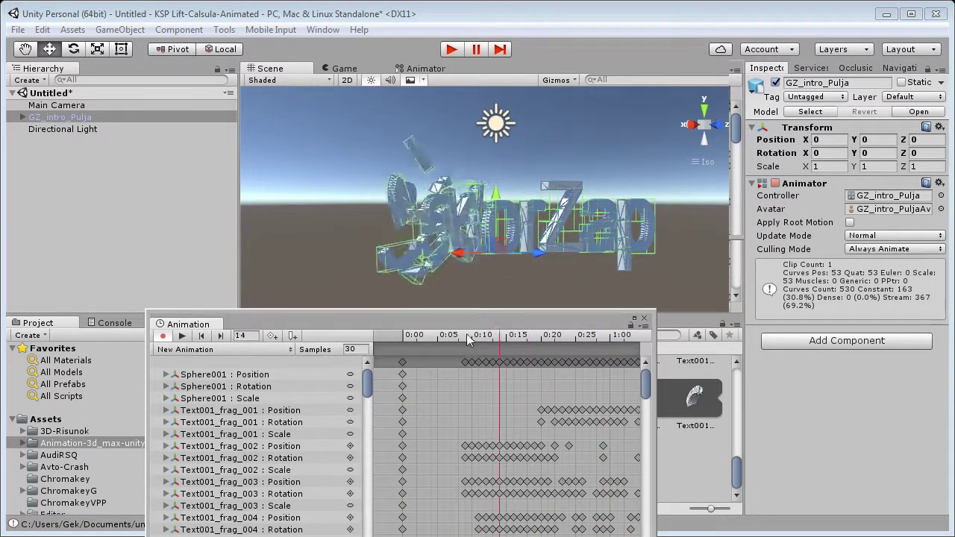
# Check a Text001_frag_001 keyframe, turn off recording, close the timeline and enter Play mode.
pyautogui.click(563, 422)
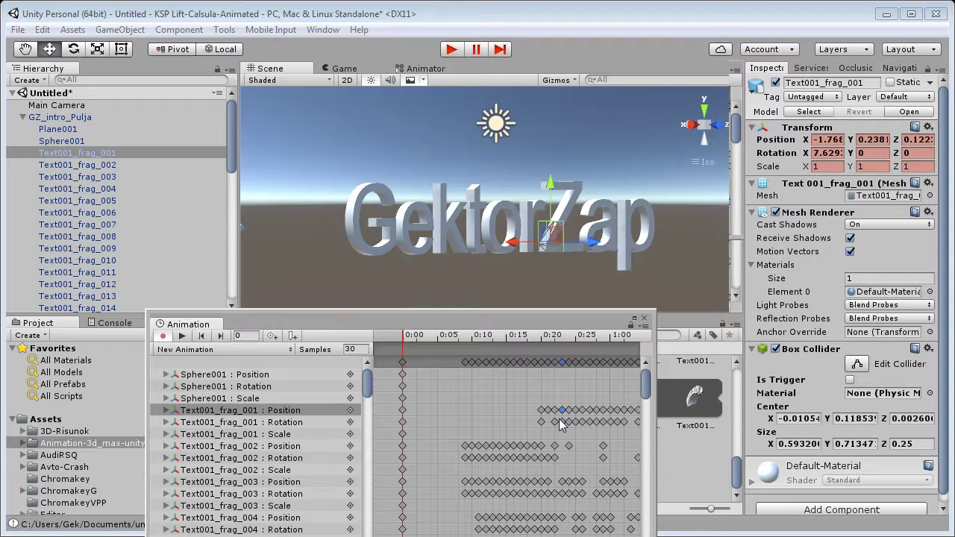
pyautogui.click(163, 336)
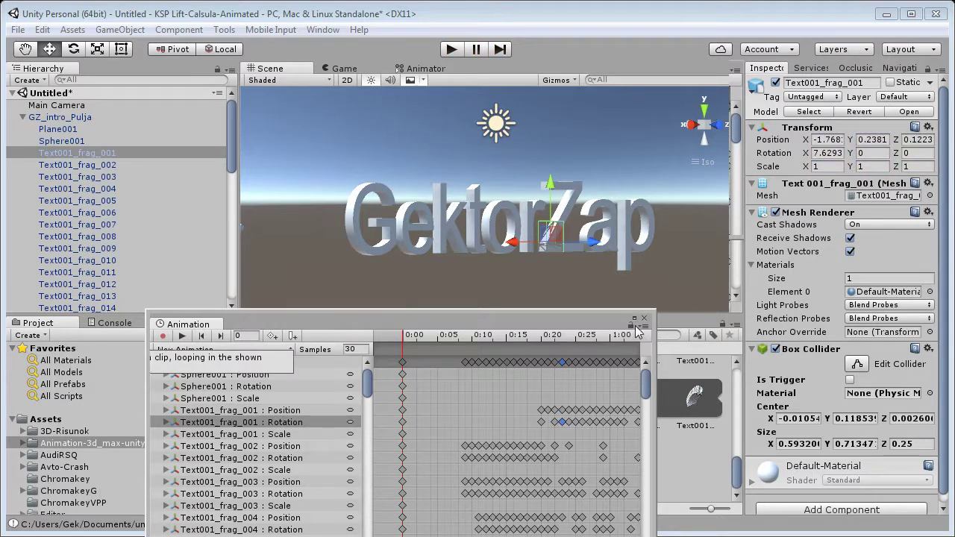
pyautogui.click(645, 320)
pyautogui.click(61, 118)
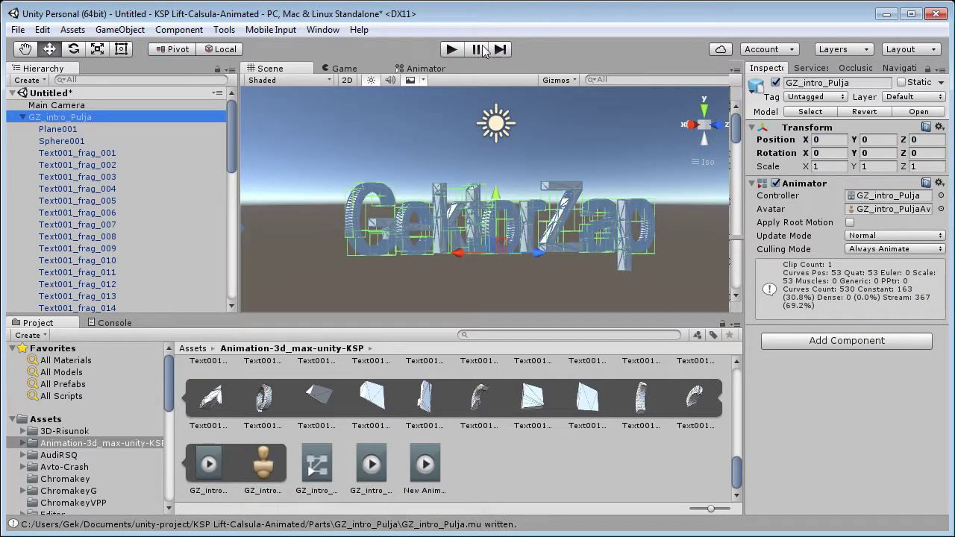
pyautogui.click(450, 49)
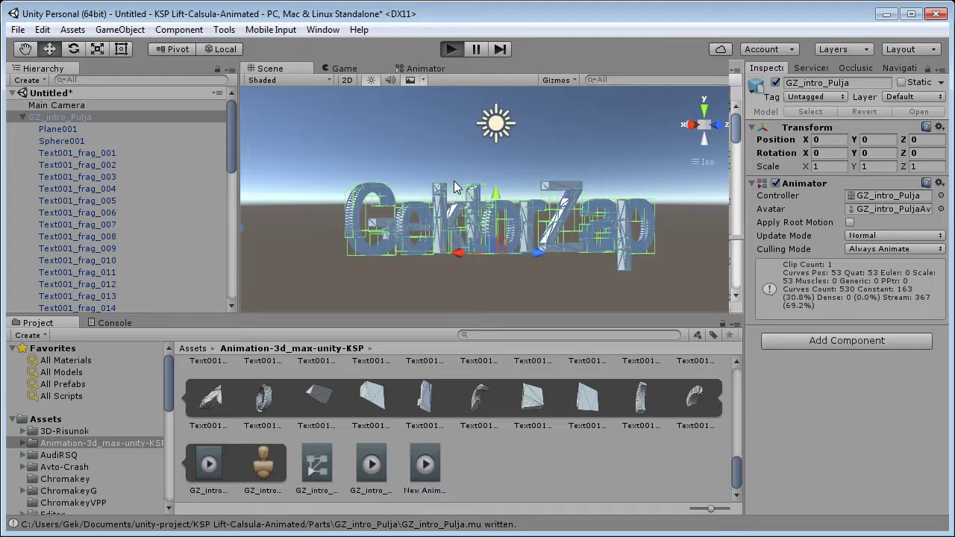
pyautogui.hotkey('ctrl', 'p')
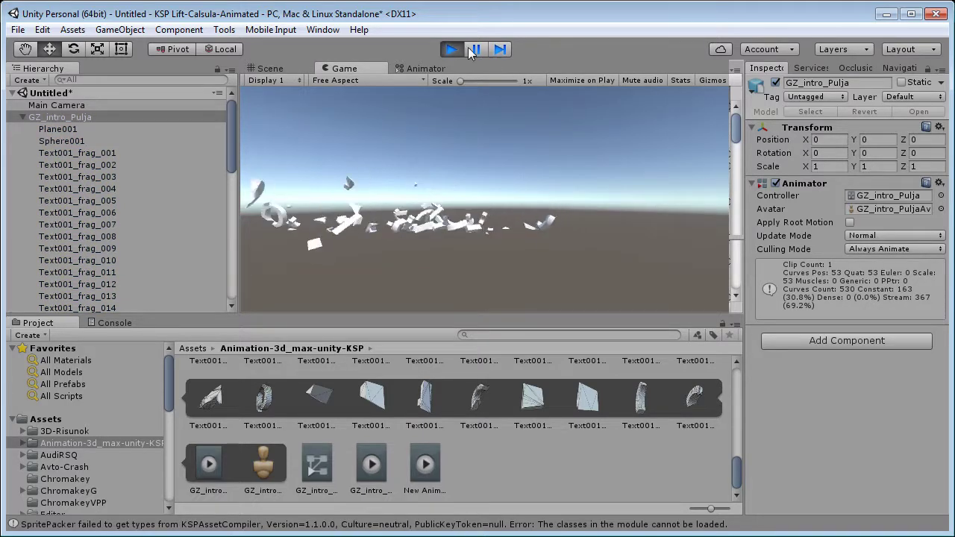
pyautogui.click(456, 47)
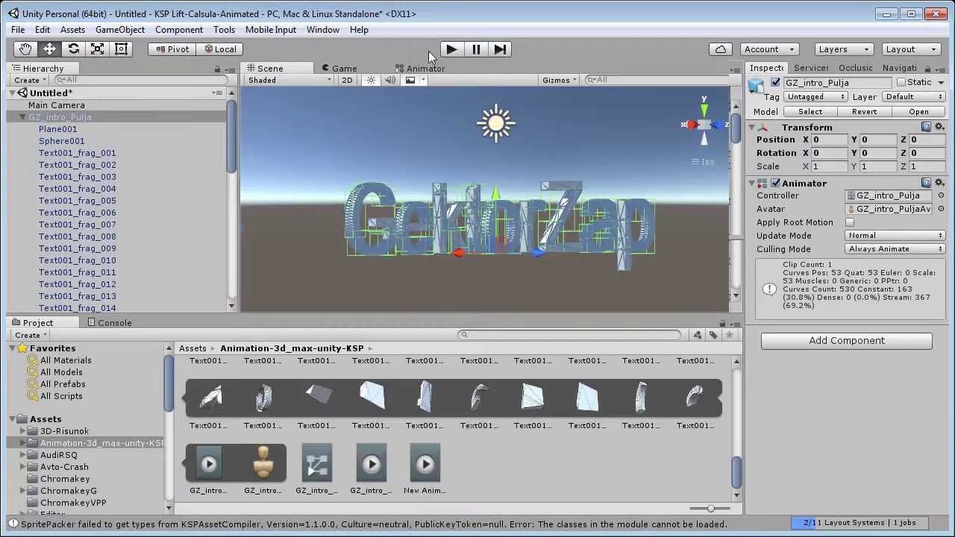
pyautogui.click(17, 121)
pyautogui.click(23, 118)
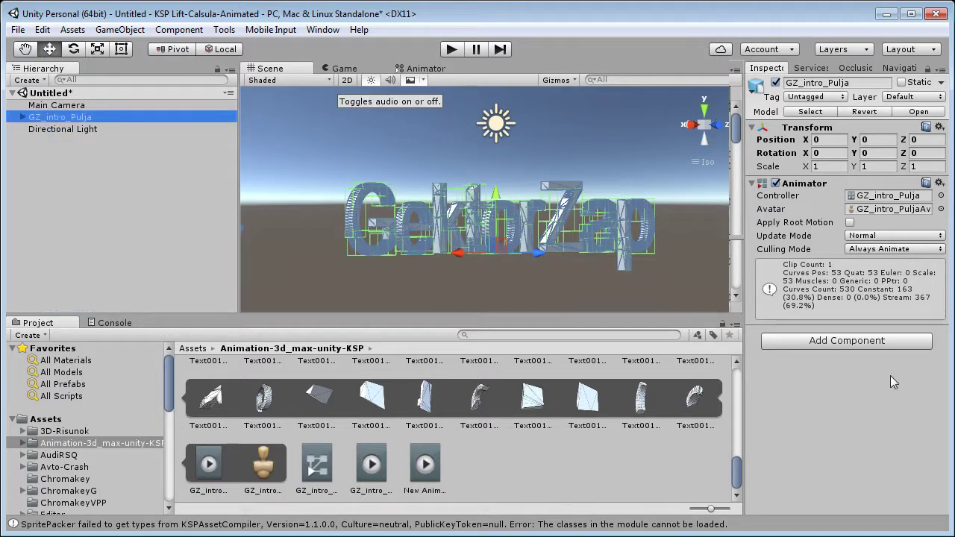
pyautogui.click(822, 343)
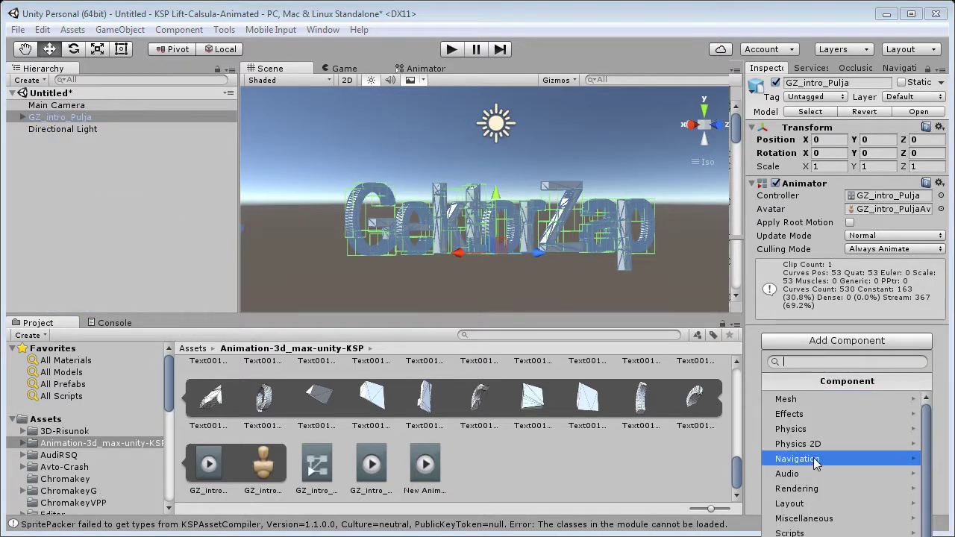
# Add an Animation component with New Animation as clip and Element 0, Size 1, Play Automatically off.
pyautogui.click(840, 519)
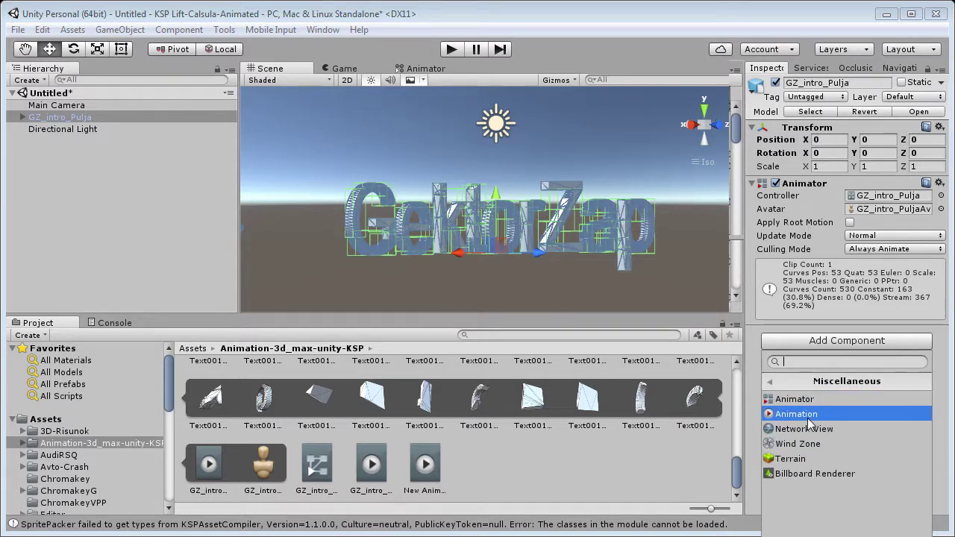
pyautogui.click(797, 415)
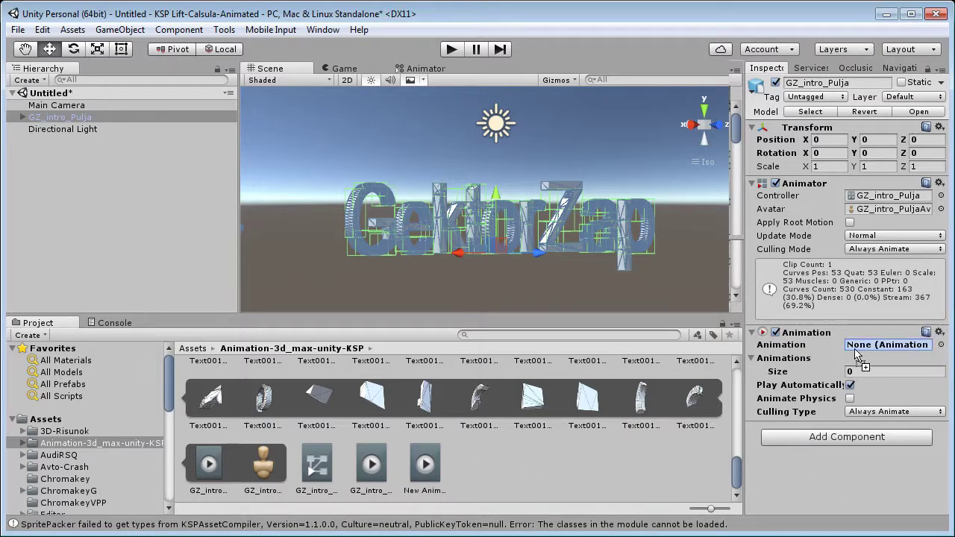
pyautogui.moveTo(426, 466); pyautogui.dragTo(857, 357)
pyautogui.click(858, 369)
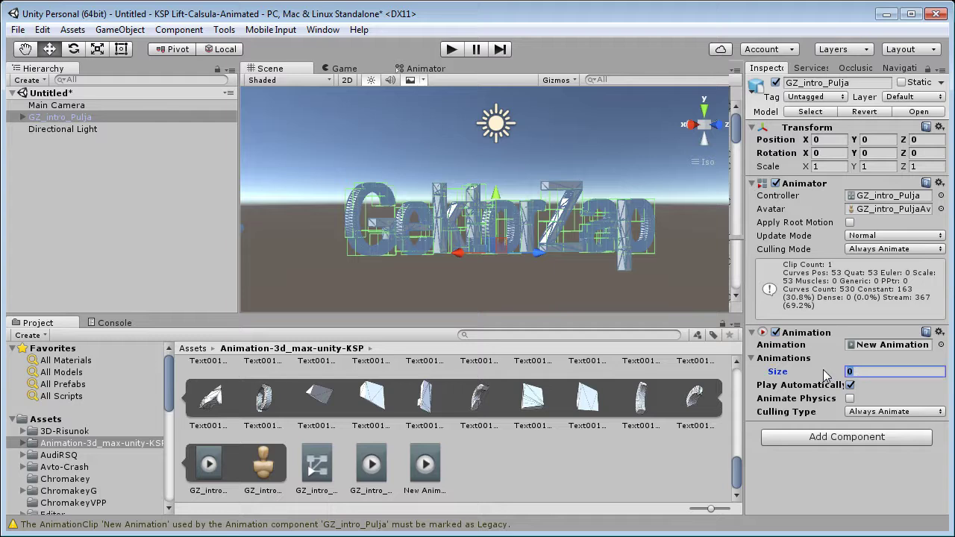
pyautogui.write('1')
pyautogui.press('Return')
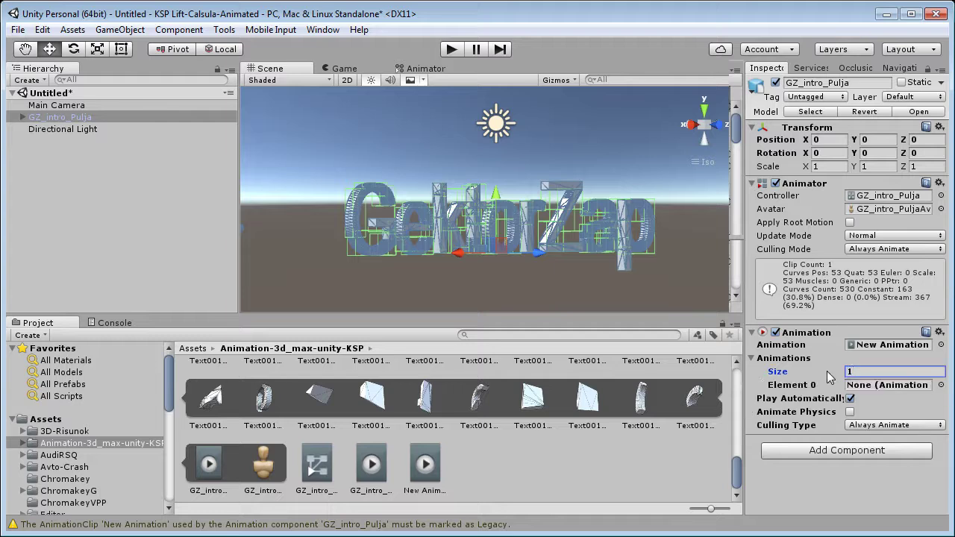
pyautogui.moveTo(426, 466); pyautogui.dragTo(883, 387)
pyautogui.click(848, 399)
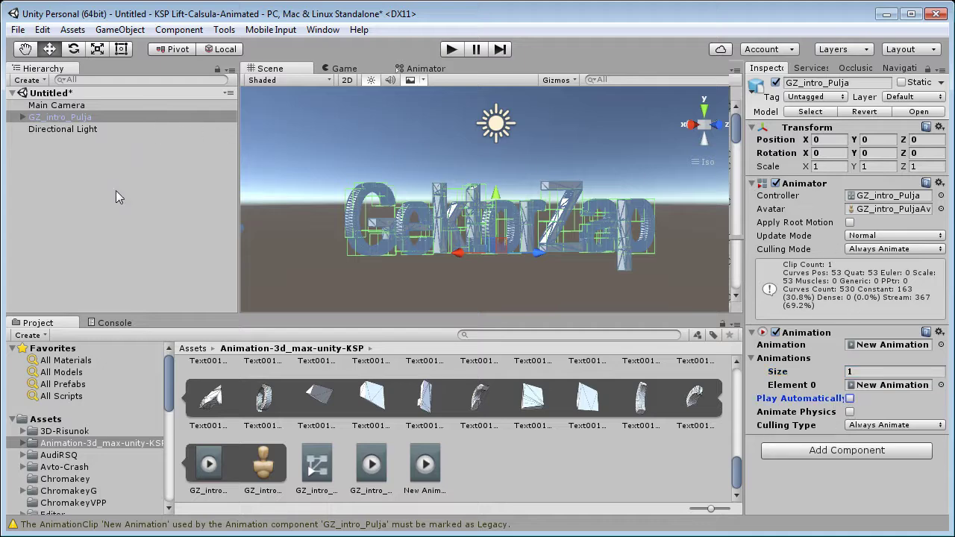
pyautogui.click(63, 131)
pyautogui.click(50, 119)
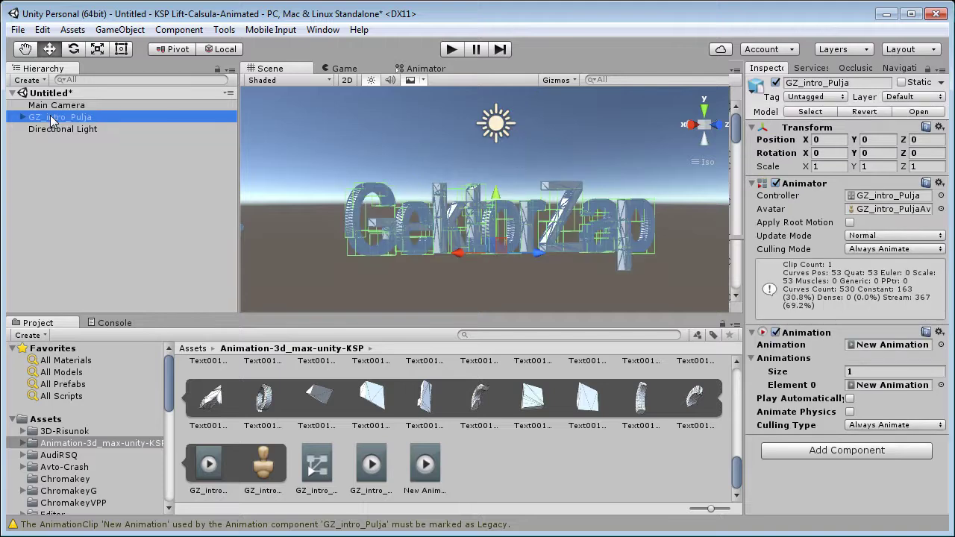
# Attach the PartTools script to GZ_intro_Pulja and reveal its export settings in the Inspector.
pyautogui.click(46, 397)
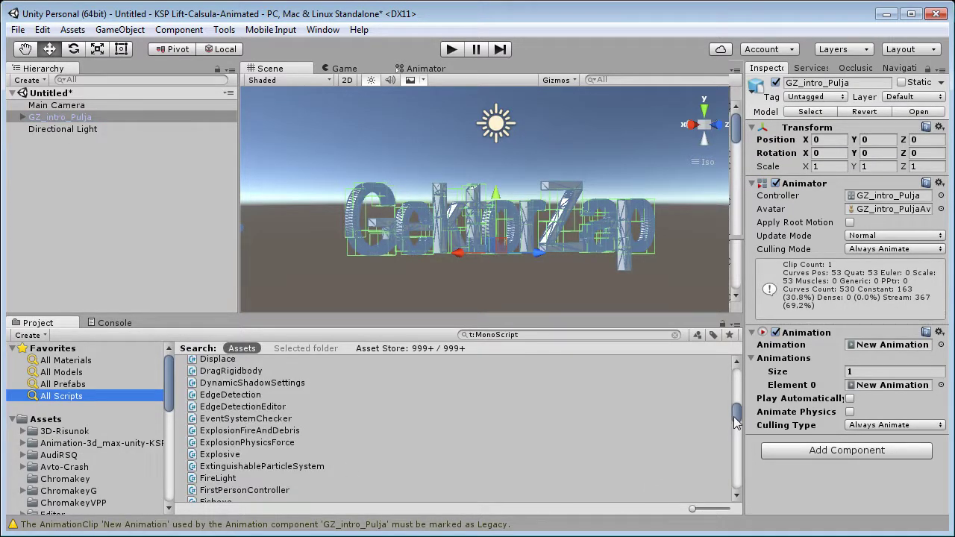
pyautogui.moveTo(736, 422); pyautogui.dragTo(737, 453)
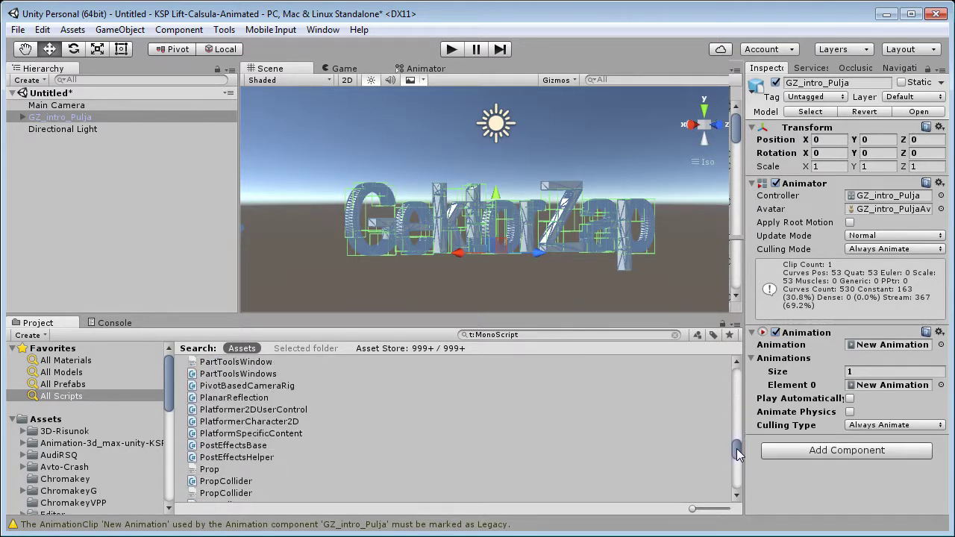
pyautogui.scroll(3, 222, 427)
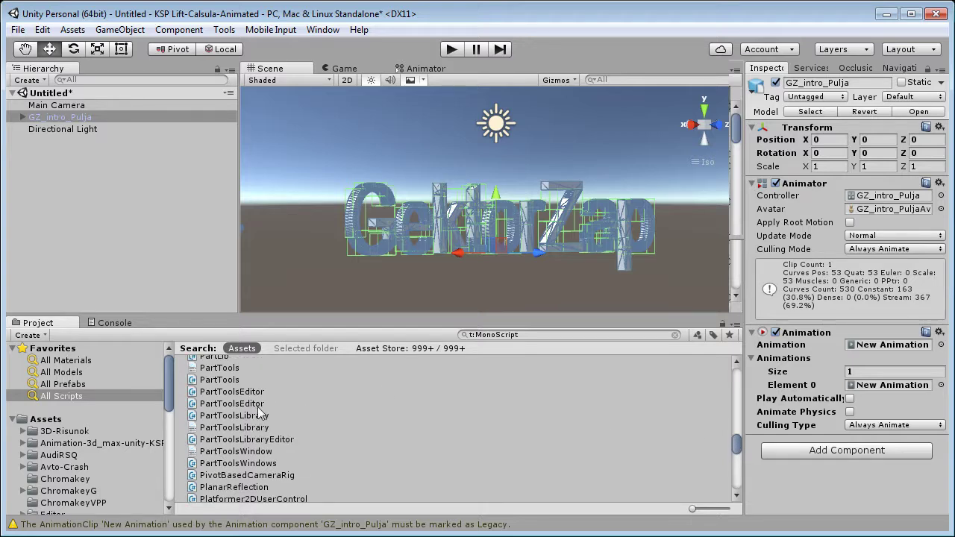
pyautogui.click(228, 373)
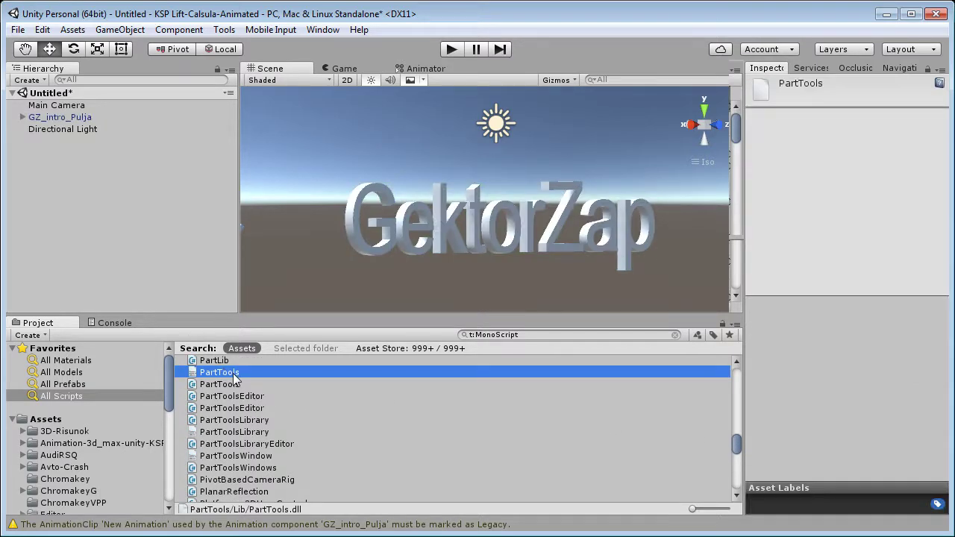
pyautogui.moveTo(233, 379); pyautogui.dragTo(77, 115)
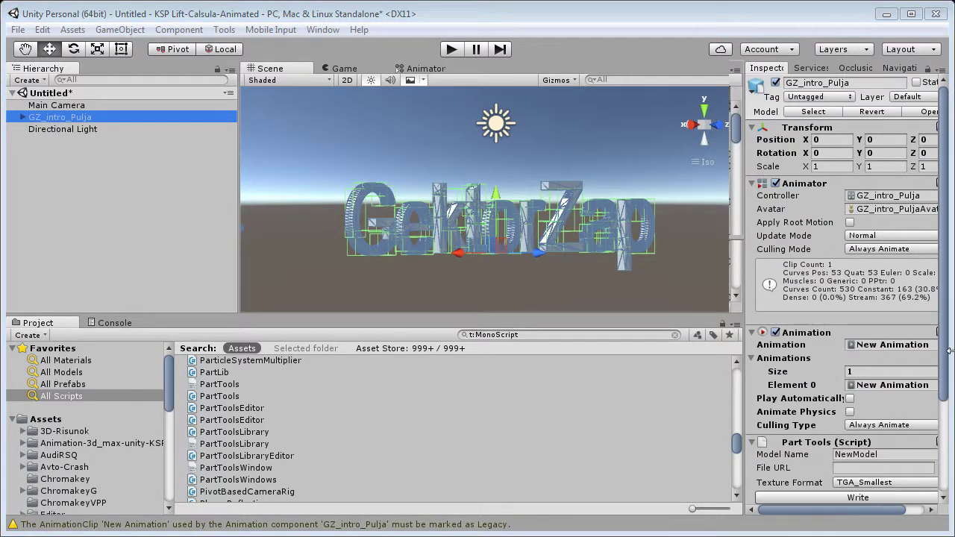
pyautogui.moveTo(944, 358); pyautogui.dragTo(945, 447)
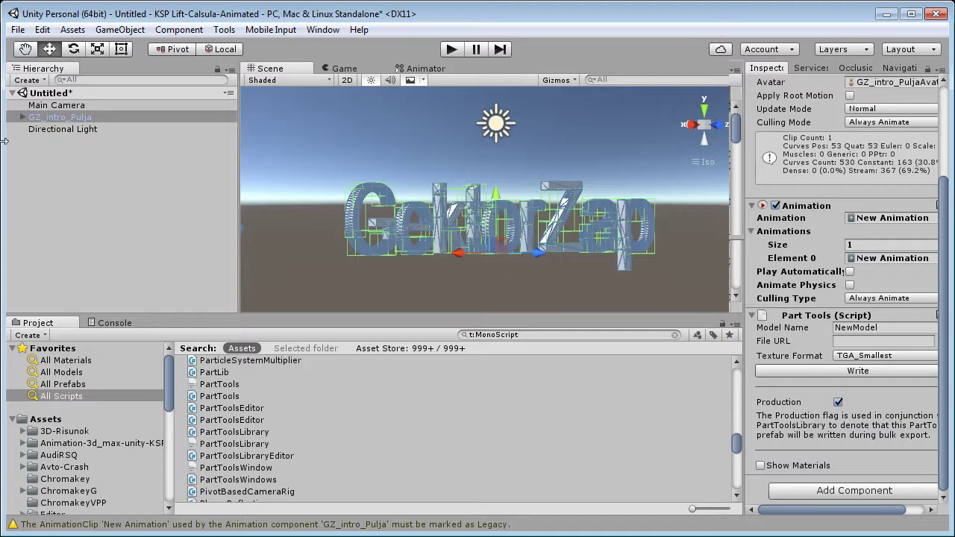
# Copy the object name GZ_intro_Pulja and paste it into both Model Name and File URL.
pyautogui.rightClick(100, 116)
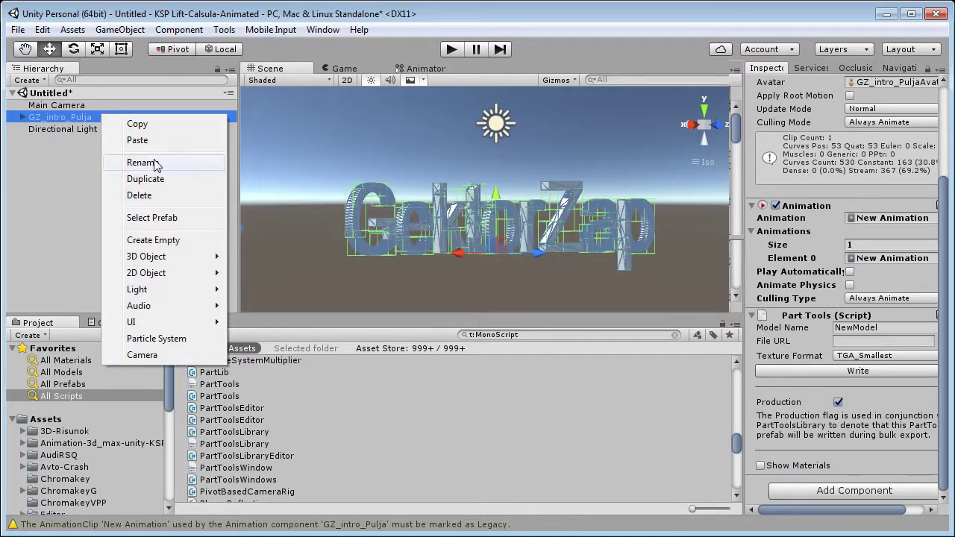
pyautogui.click(153, 162)
pyautogui.rightClick(70, 109)
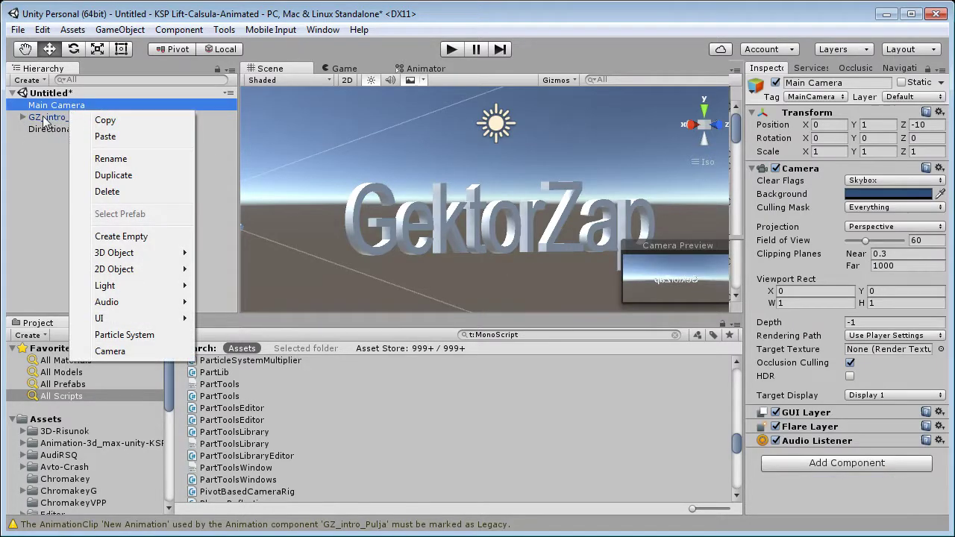
pyautogui.click(45, 120)
pyautogui.rightClick(45, 121)
pyautogui.click(84, 162)
pyautogui.rightClick(79, 121)
pyautogui.click(124, 143)
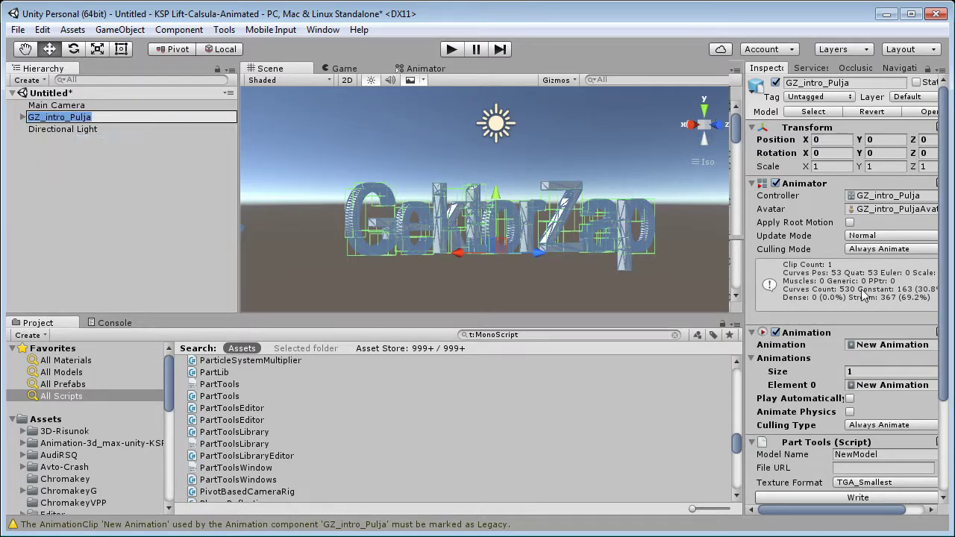
pyautogui.click(890, 457)
pyautogui.hotkey('ctrl', 'v')
pyautogui.click(854, 468)
pyautogui.hotkey('ctrl', 'v')
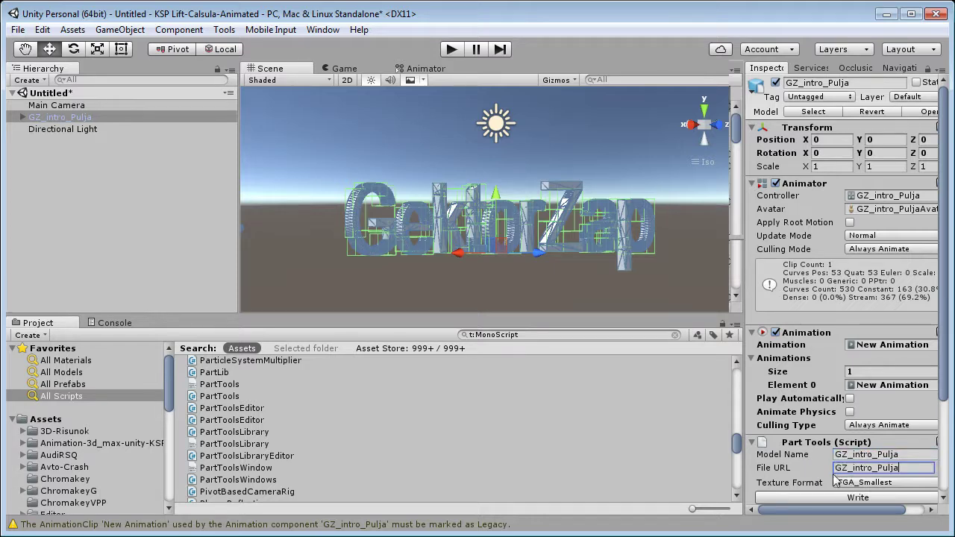
# Switch the Part Tools texture format to PNG and widen the Inspector to show full values.
pyautogui.moveTo(943, 384); pyautogui.dragTo(943, 470)
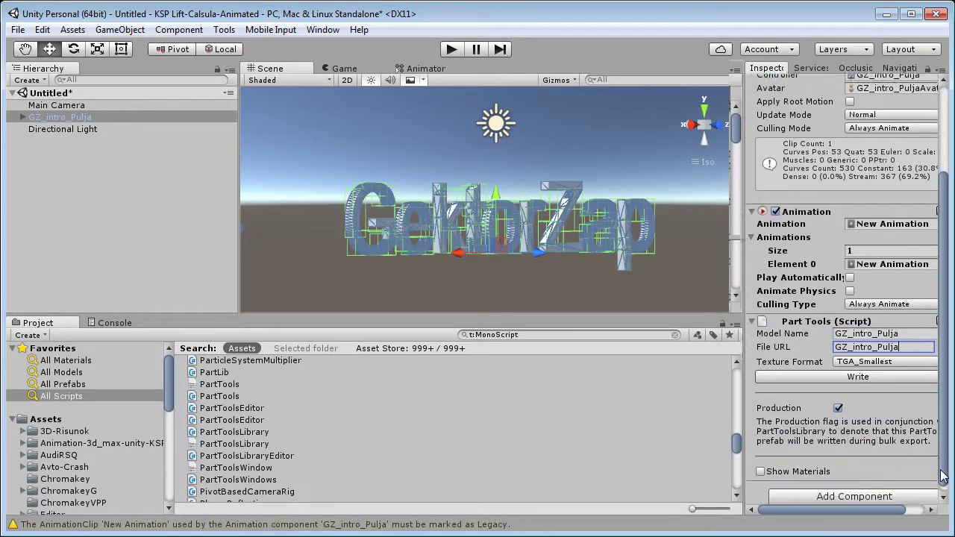
pyautogui.click(852, 357)
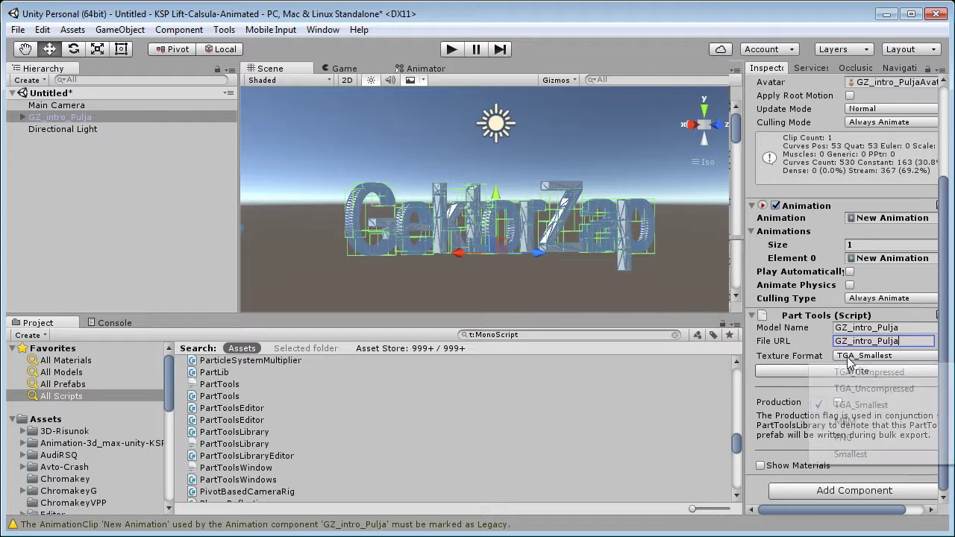
pyautogui.click(839, 435)
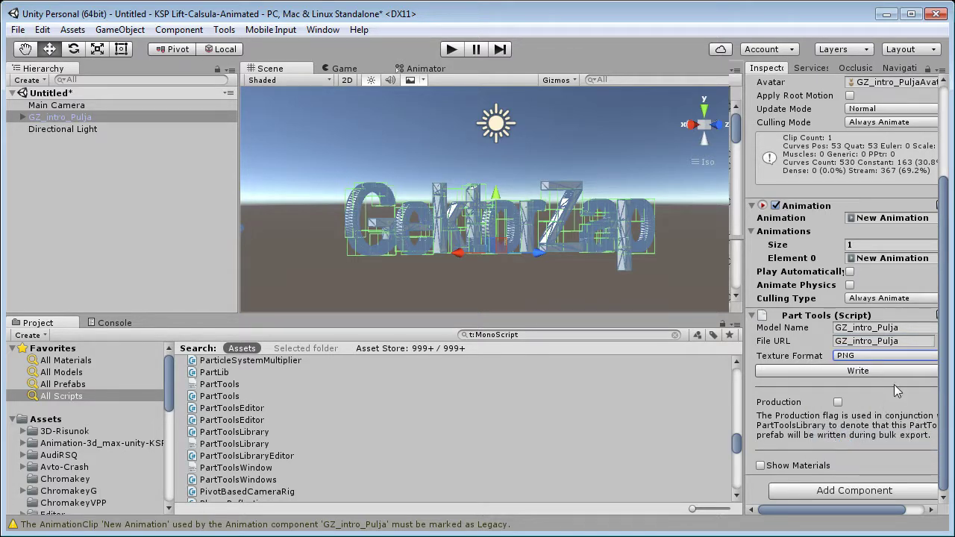
pyautogui.moveTo(744, 397)
pyautogui.mouseDown()
pyautogui.moveTo(698, 392)
pyautogui.moveTo(706, 393)
pyautogui.mouseUp()
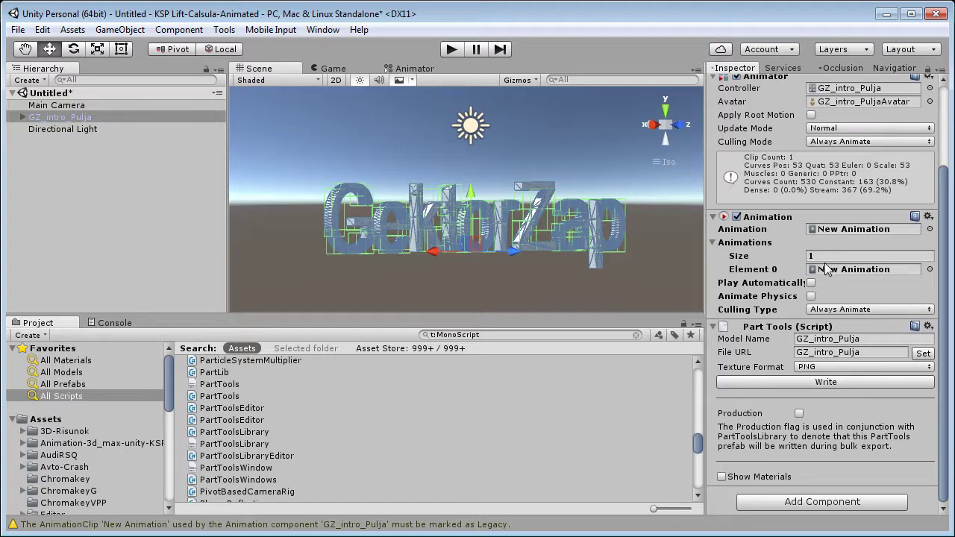
pyautogui.moveTo(948, 410); pyautogui.dragTo(938, 257)
pyautogui.click(22, 117)
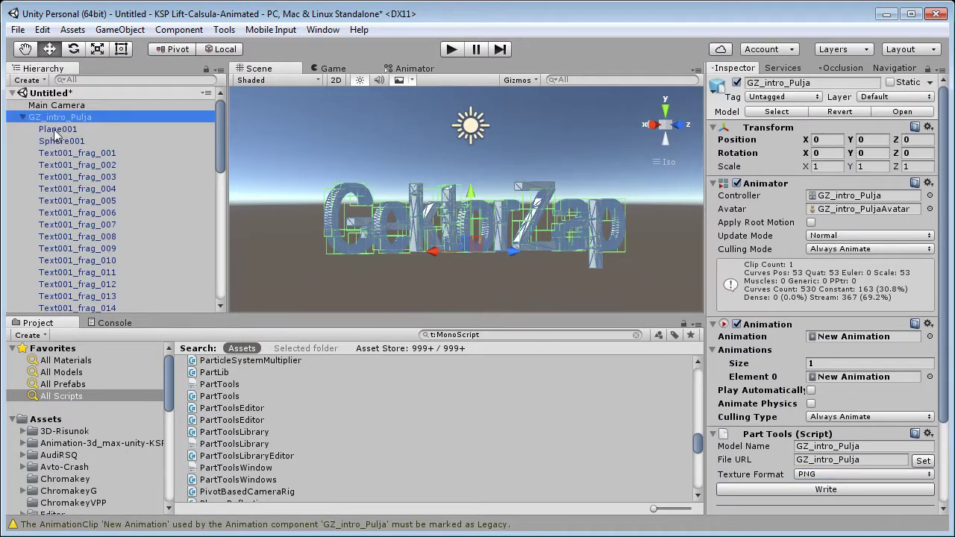
# Select the GZ_intro_Pulja fragments Text001_frag_001 through Text001_frag_052.
pyautogui.click(60, 131)
pyautogui.click(63, 141)
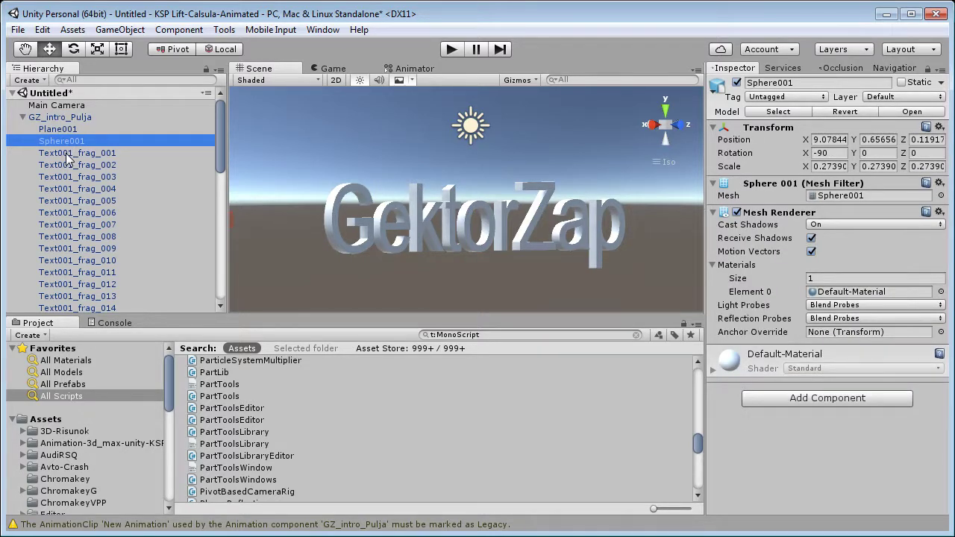
pyautogui.click(67, 153)
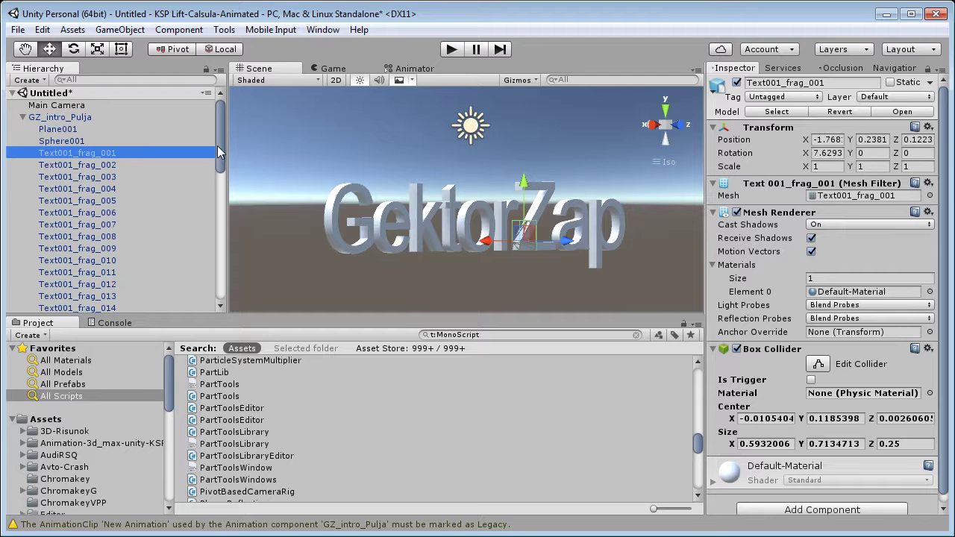
pyautogui.moveTo(217, 153); pyautogui.dragTo(215, 284)
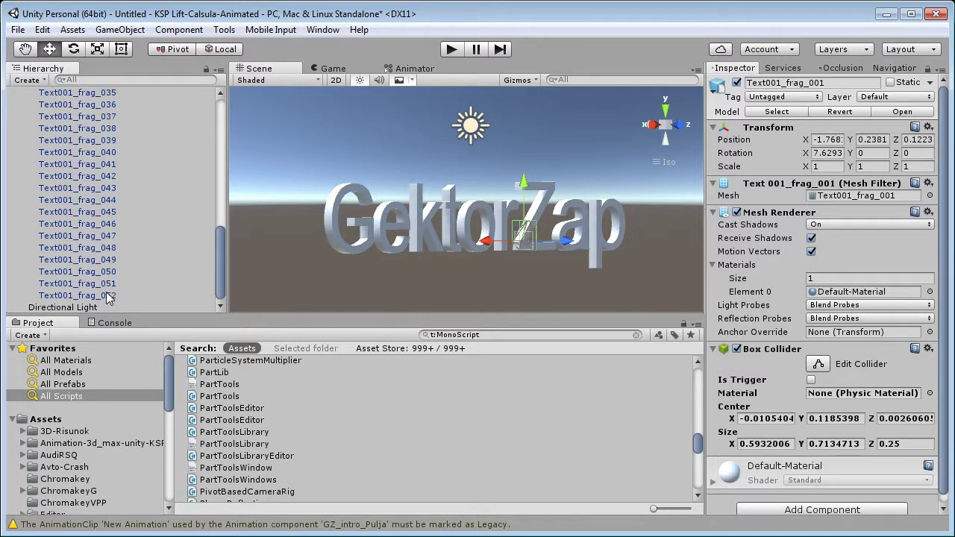
pyautogui.keyDown('shift'); pyautogui.click(107, 296); pyautogui.keyUp('shift')
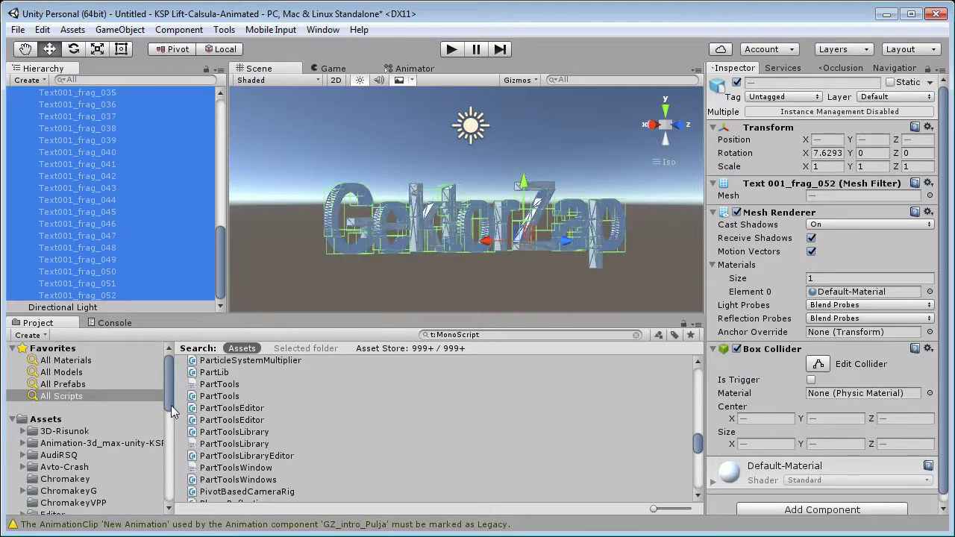
# Apply the Glass3Белый material from the Lift-Capsula folder to the selected fragments.
pyautogui.moveTo(166, 397); pyautogui.dragTo(166, 423)
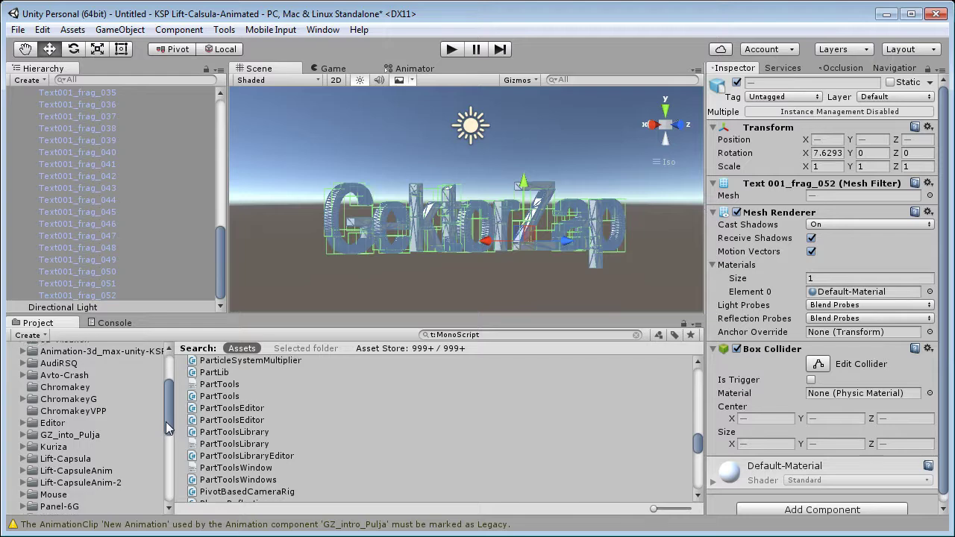
pyautogui.click(84, 450)
pyautogui.moveTo(690, 467); pyautogui.dragTo(701, 394)
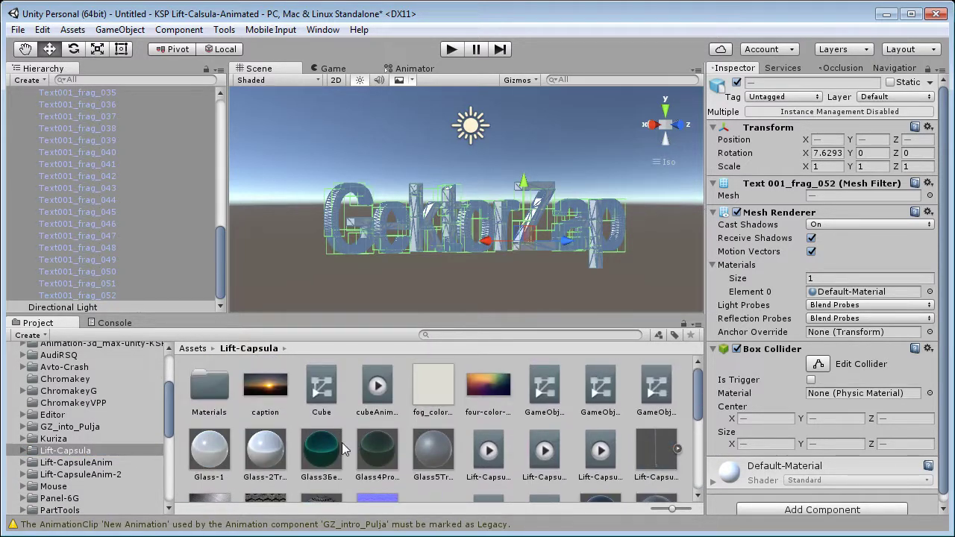
pyautogui.moveTo(337, 439); pyautogui.dragTo(830, 294)
pyautogui.click(312, 453)
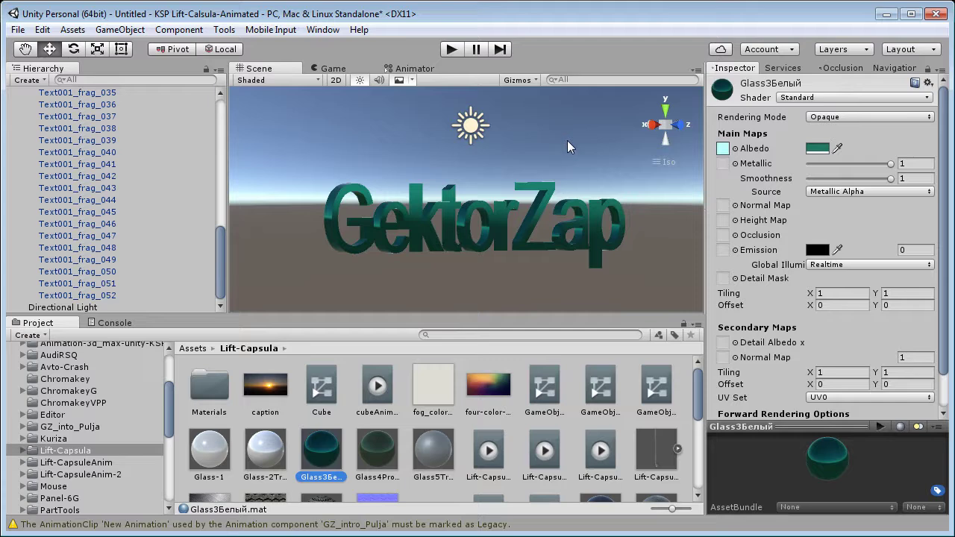
pyautogui.keyDown('alt'); pyautogui.moveTo(568, 137); pyautogui.dragTo(527, 142); pyautogui.keyUp('alt')
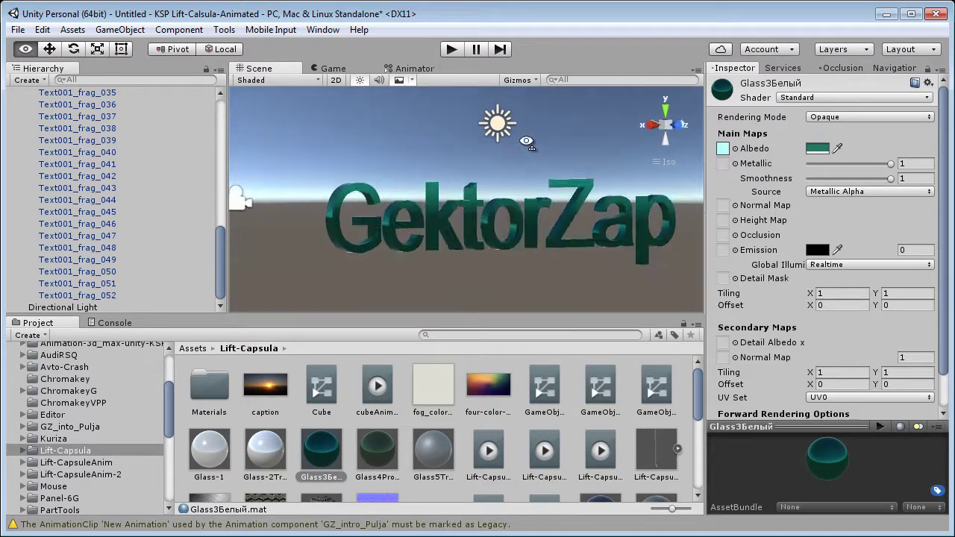
pyautogui.moveTo(222, 271); pyautogui.dragTo(228, 121)
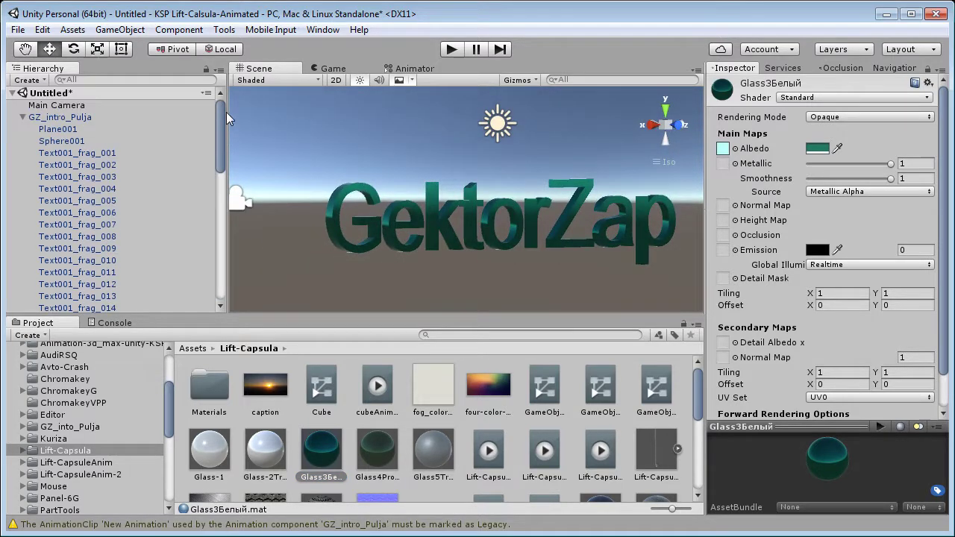
pyautogui.click(22, 117)
pyautogui.click(65, 119)
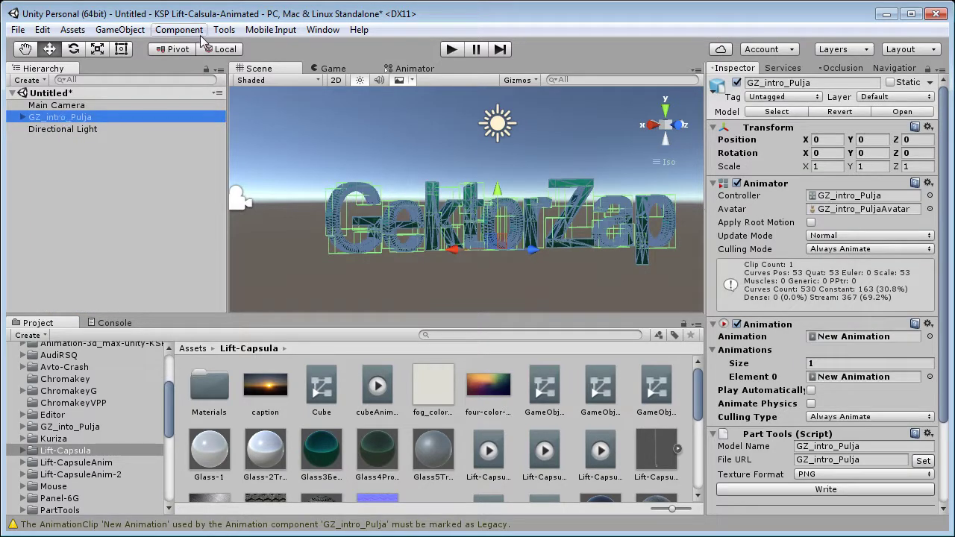
# Create an empty GameObject and add an Animation view panel.
pyautogui.click(122, 30)
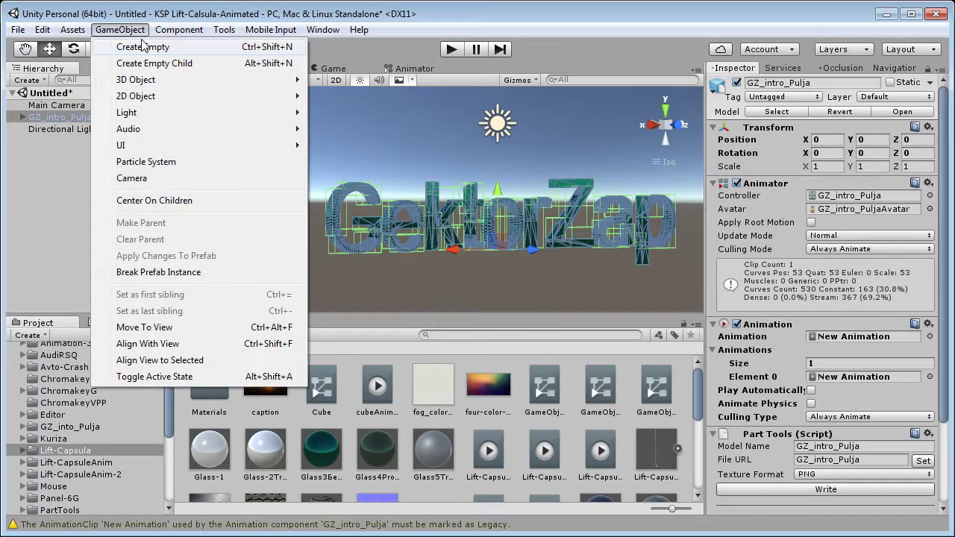
pyautogui.click(142, 46)
pyautogui.click(46, 119)
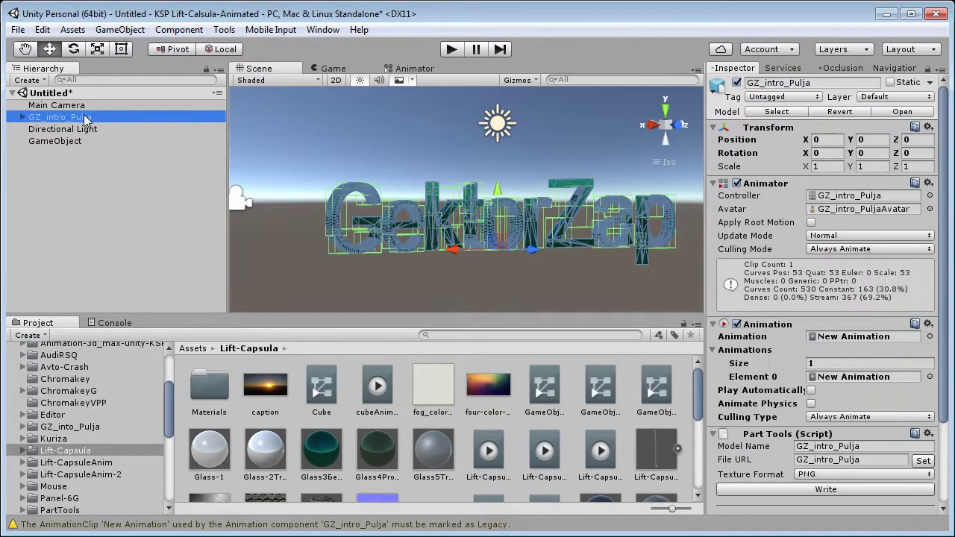
pyautogui.click(47, 144)
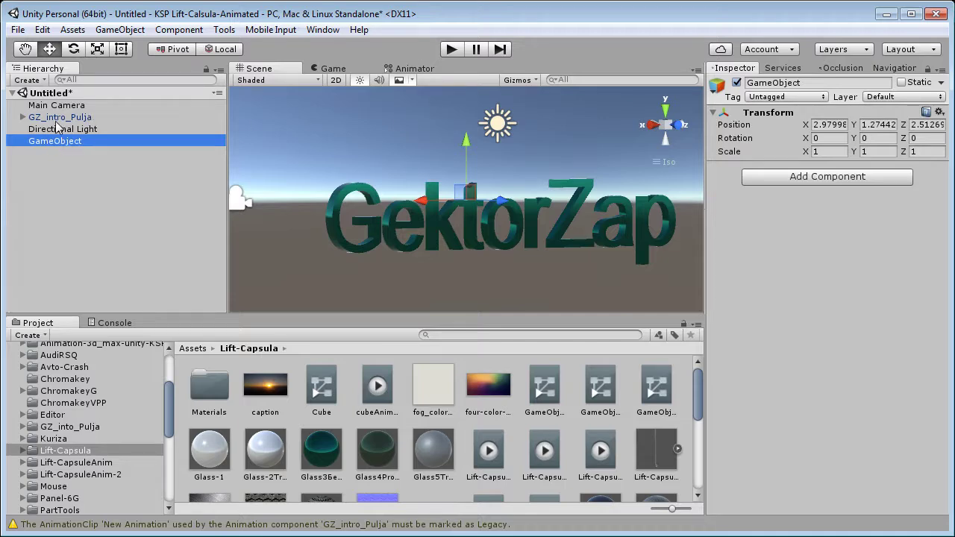
pyautogui.click(74, 119)
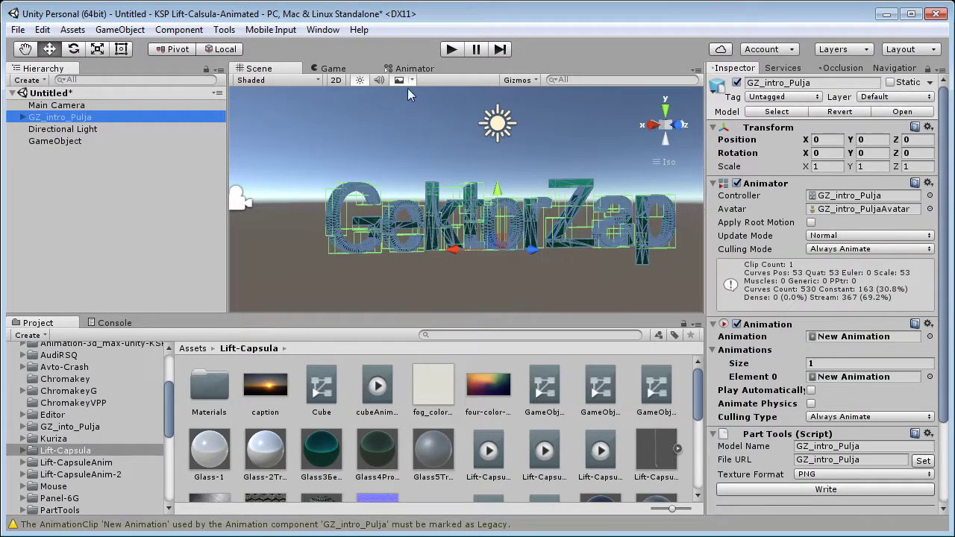
pyautogui.click(696, 69)
pyautogui.moveTo(735, 126)
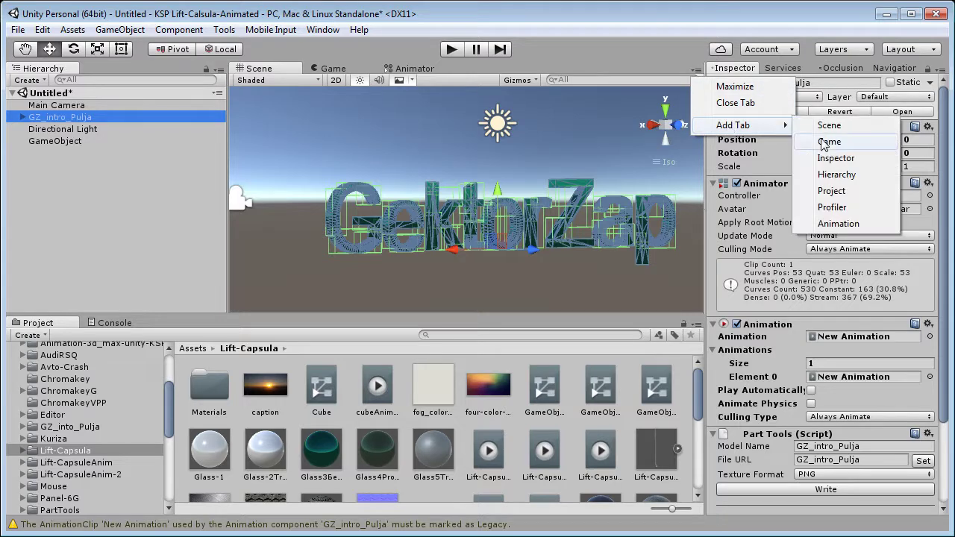
pyautogui.click(839, 223)
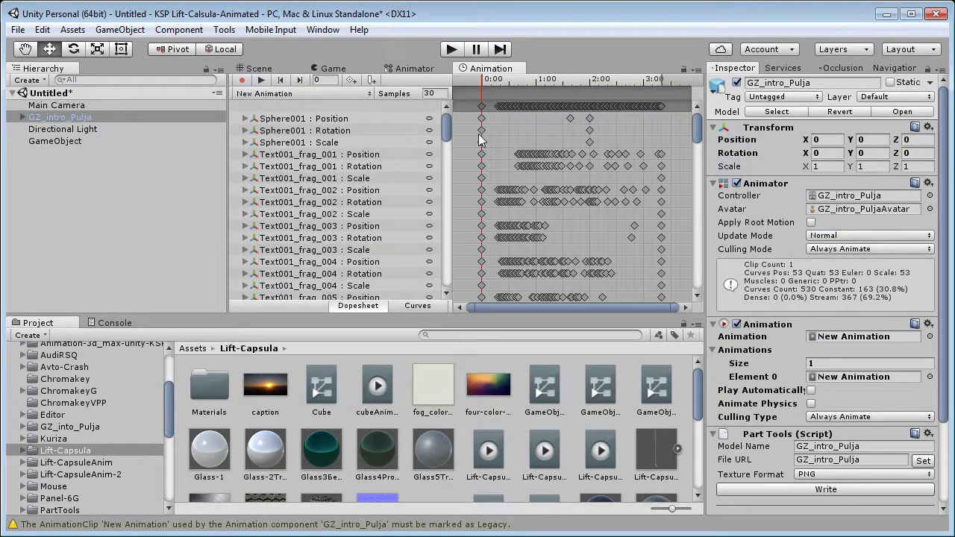
# Return GZ_intro_Pulja to the hierarchy root and delete the empty GameObject.
pyautogui.moveTo(63, 116); pyautogui.dragTo(57, 142)
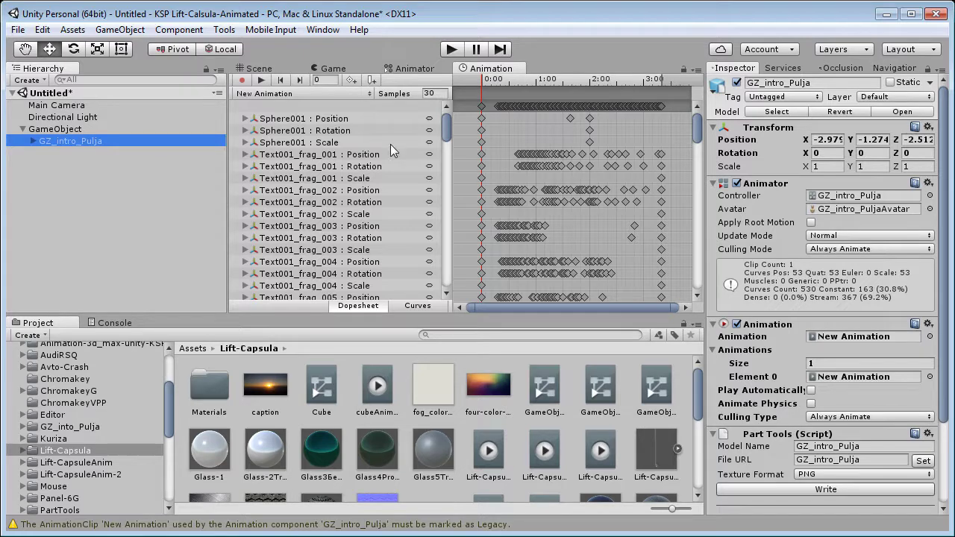
pyautogui.click(60, 129)
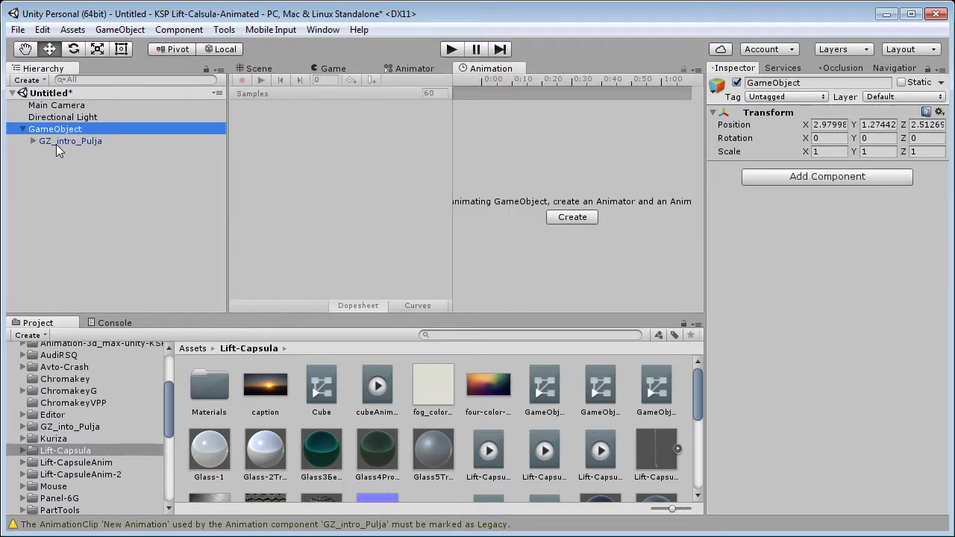
pyautogui.click(54, 143)
pyautogui.press('Up')
pyautogui.hotkey('ctrl', 'z')
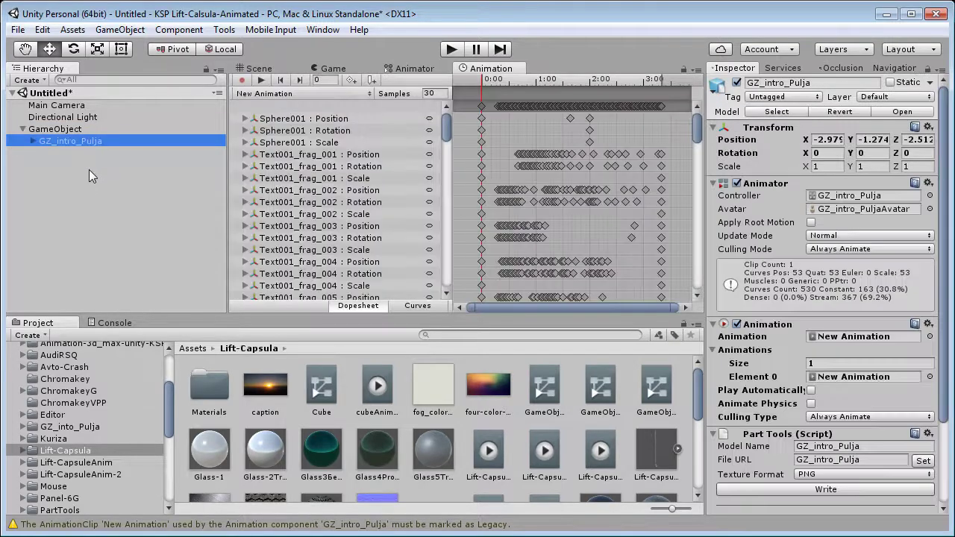
pyautogui.hotkey('ctrl', 'z')
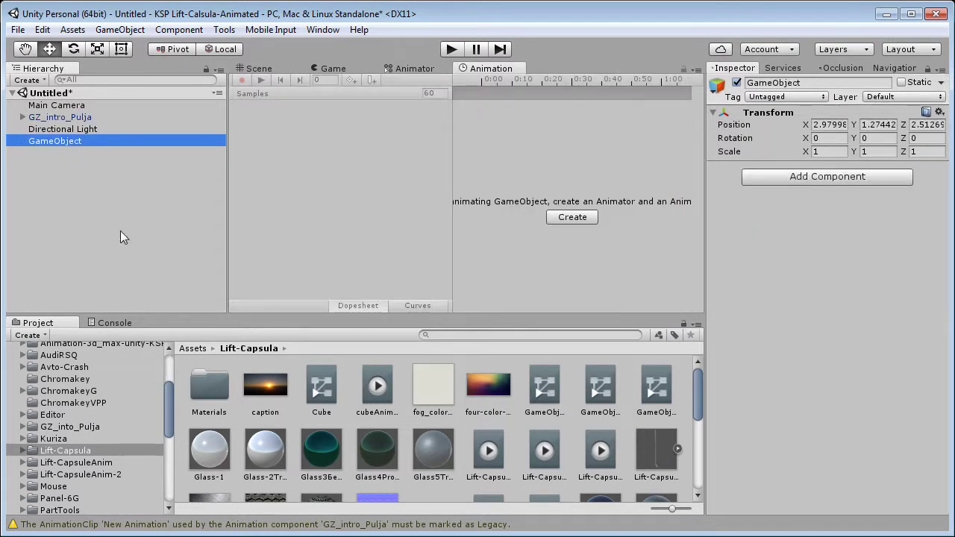
pyautogui.hotkey('ctrl', 'z')
pyautogui.hotkey('ctrl', 'z')
pyautogui.click(38, 117)
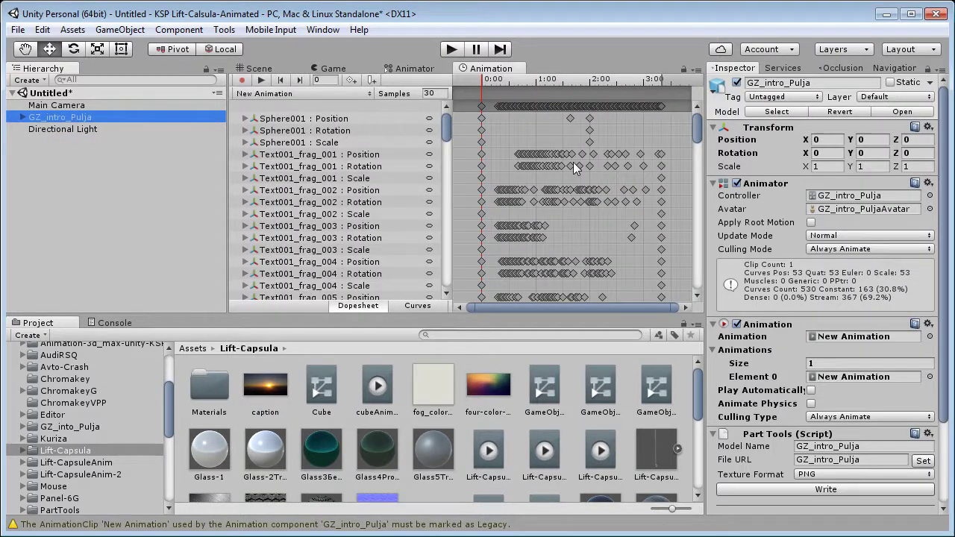
# Switch to the Scene view showing the green GektorZap text.
pyautogui.moveTo(945, 312); pyautogui.dragTo(944, 341)
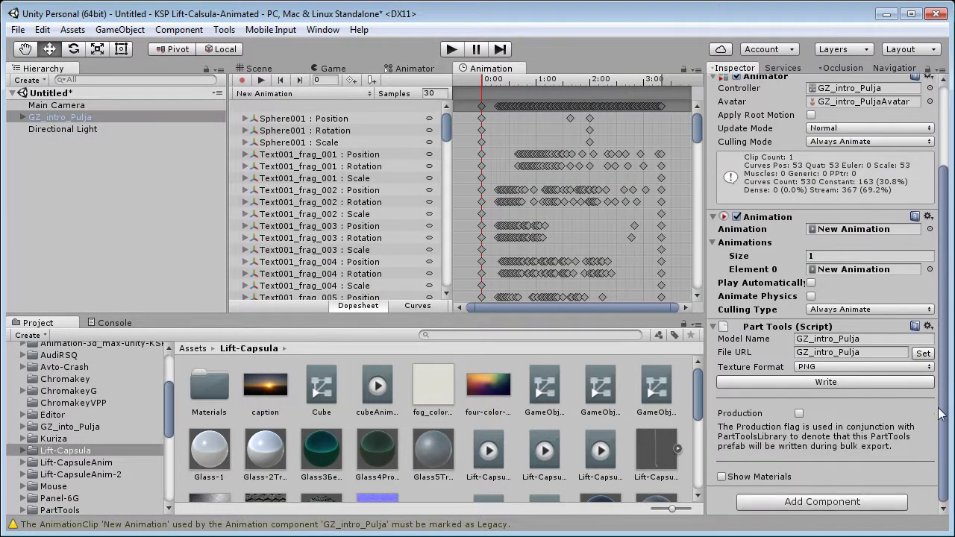
pyautogui.scroll(3, 944, 341)
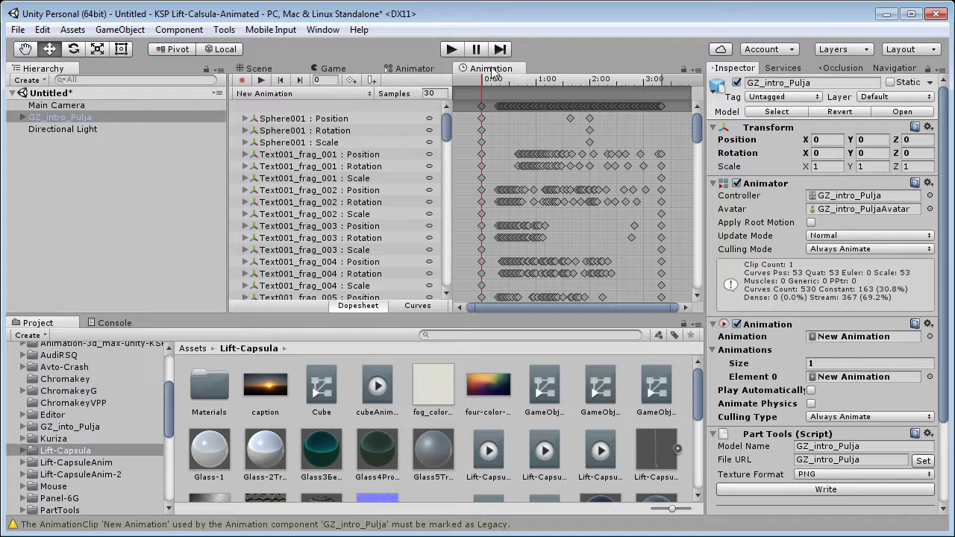
pyautogui.click(259, 68)
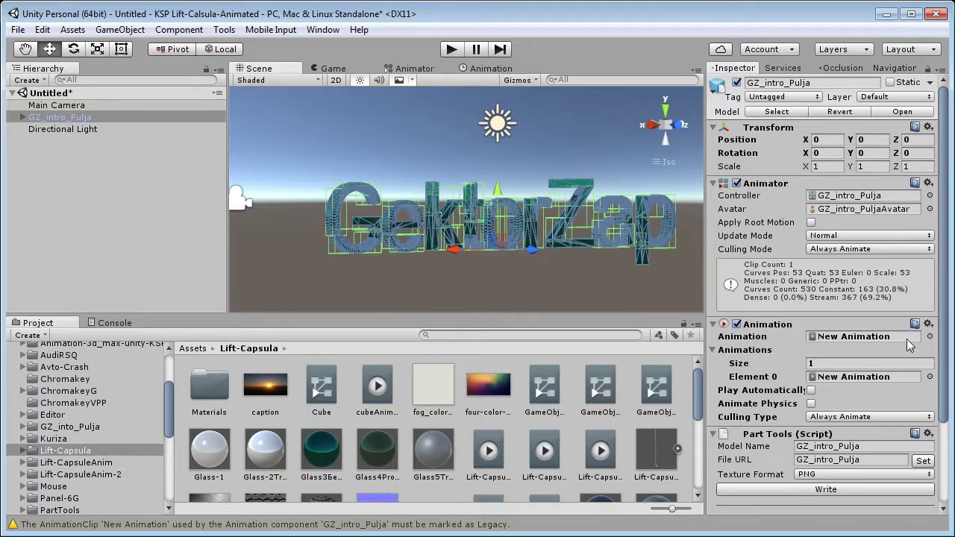
# Write GZ_intro_Pulja out as a .mu part file with Part Tools.
pyautogui.moveTo(946, 391); pyautogui.dragTo(947, 481)
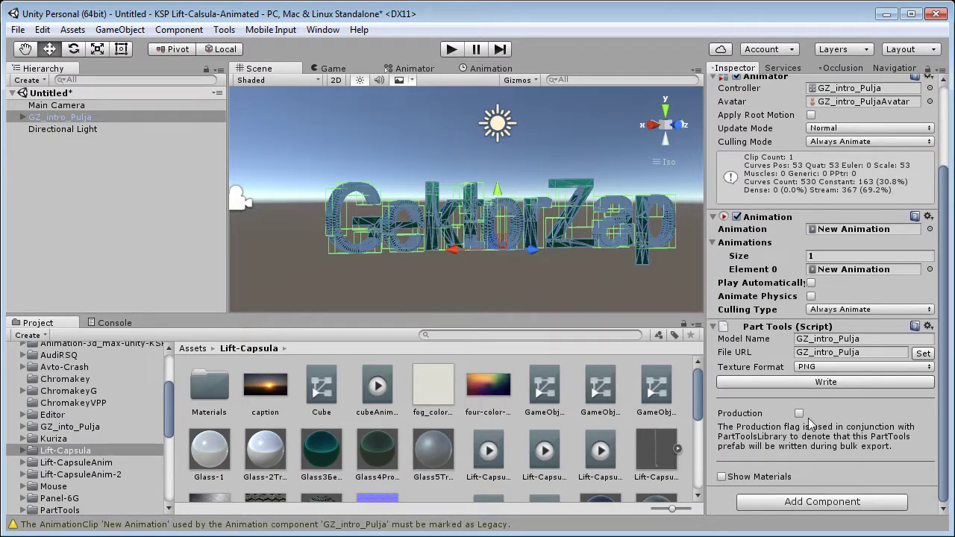
pyautogui.click(808, 384)
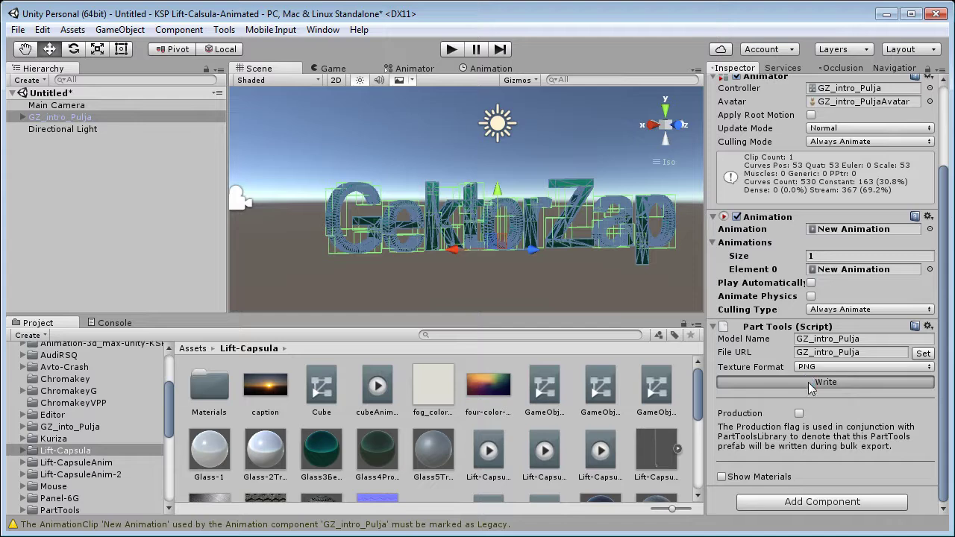
pyautogui.hotkey('alt', 'Tab')
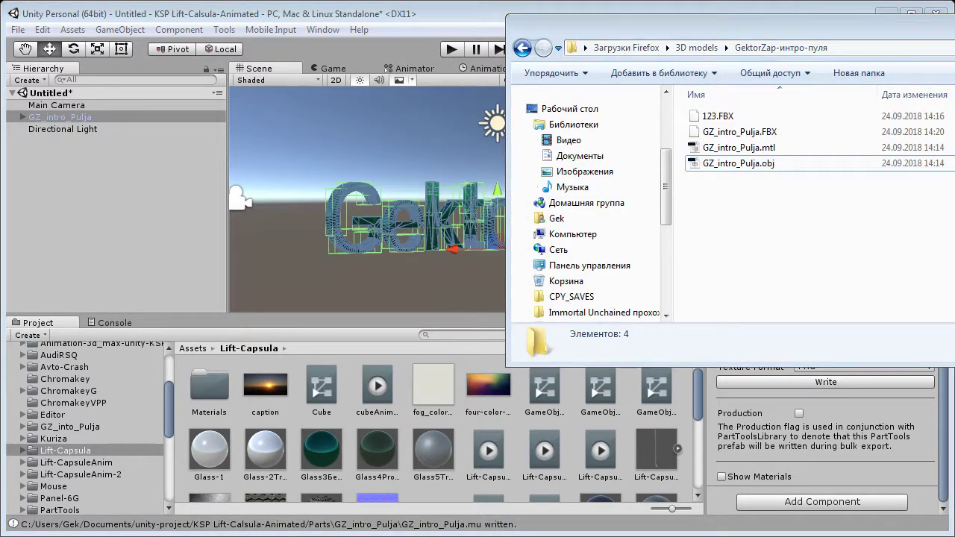
# Copy GZ_intro_Pulja.mu and the blue glass texture, then close the extra Explorer windows.
pyautogui.hotkey('alt', 'Tab')
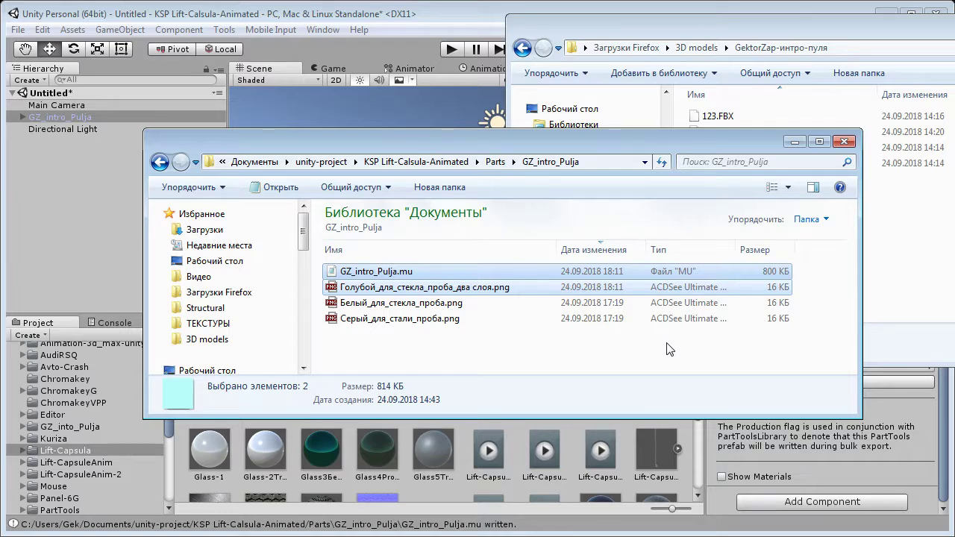
pyautogui.rightClick(408, 275)
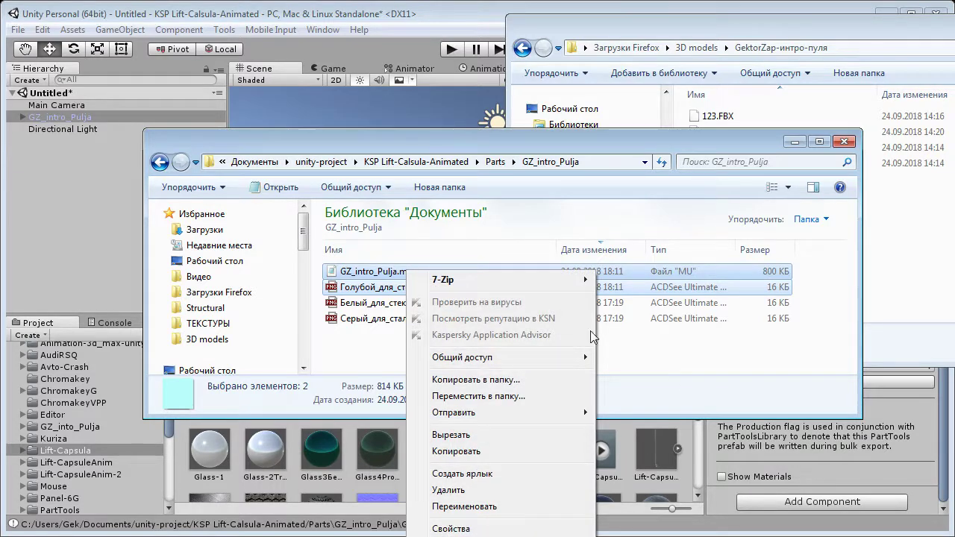
pyautogui.click(455, 451)
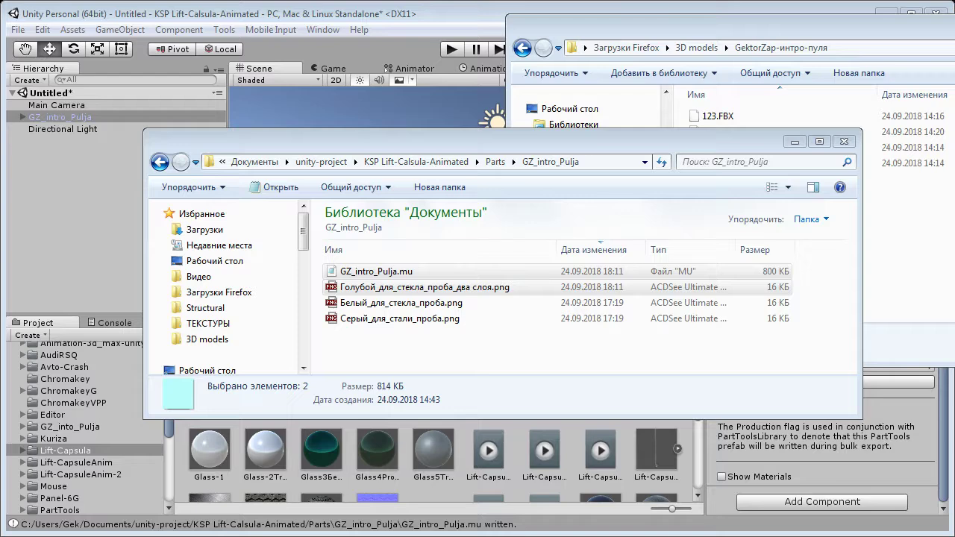
pyautogui.hotkey('alt', 'Tab')
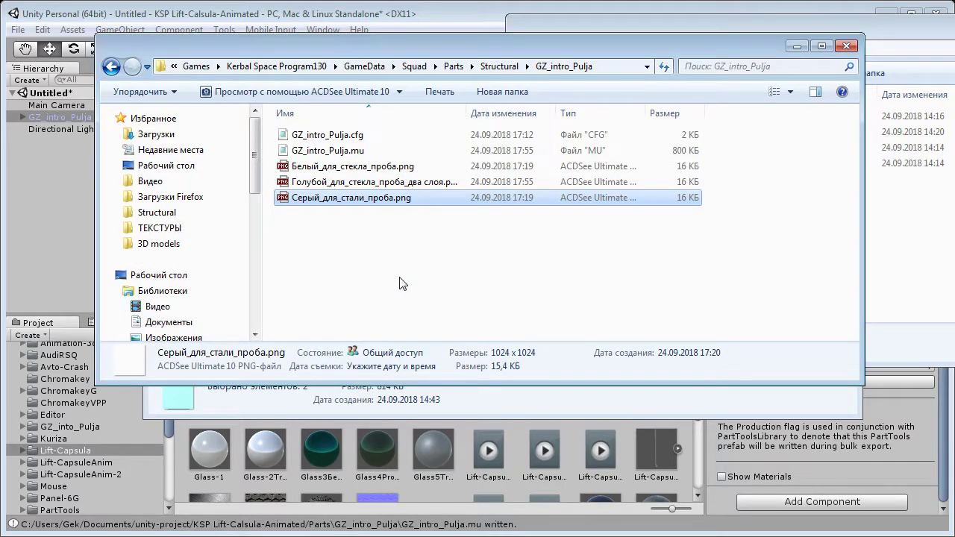
pyautogui.click(796, 46)
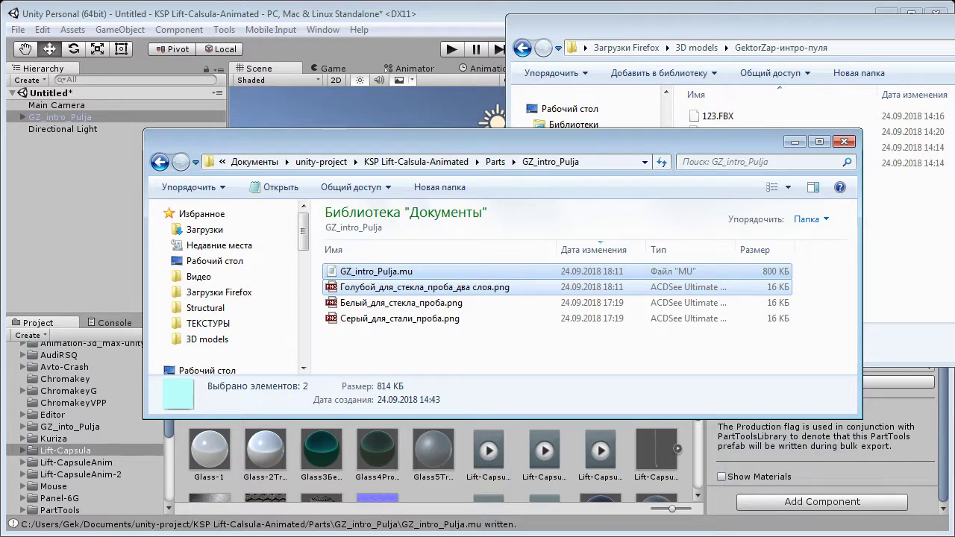
pyautogui.hotkey('alt', 'Tab')
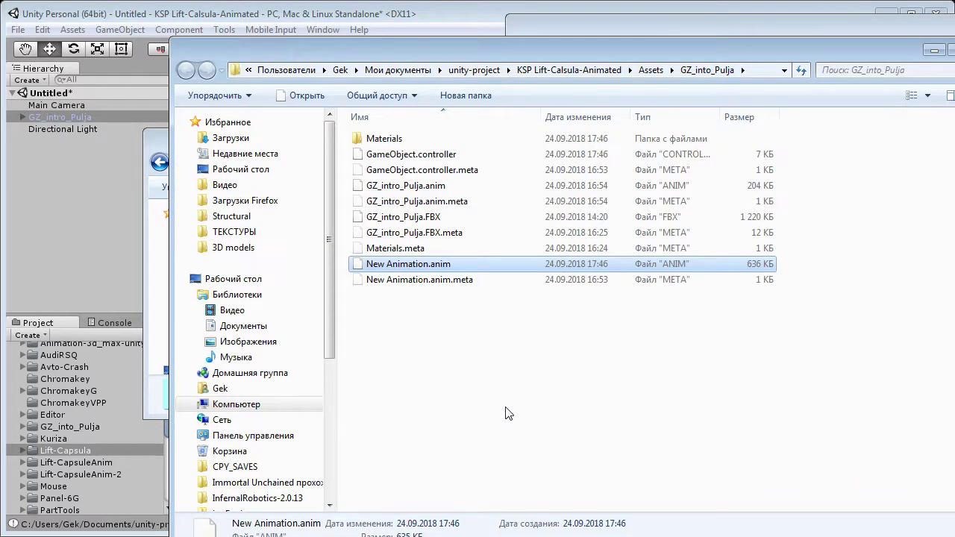
pyautogui.moveTo(871, 47); pyautogui.dragTo(565, 48)
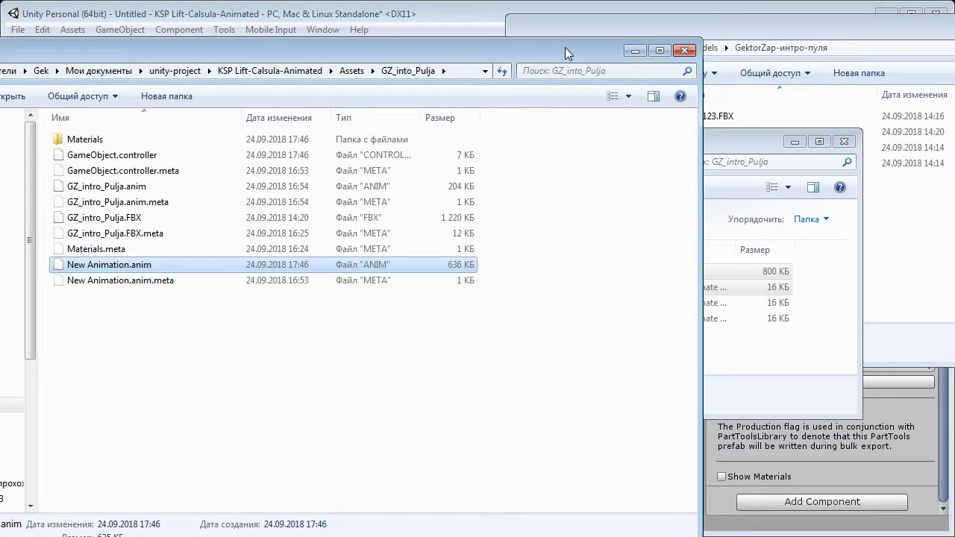
pyautogui.click(685, 50)
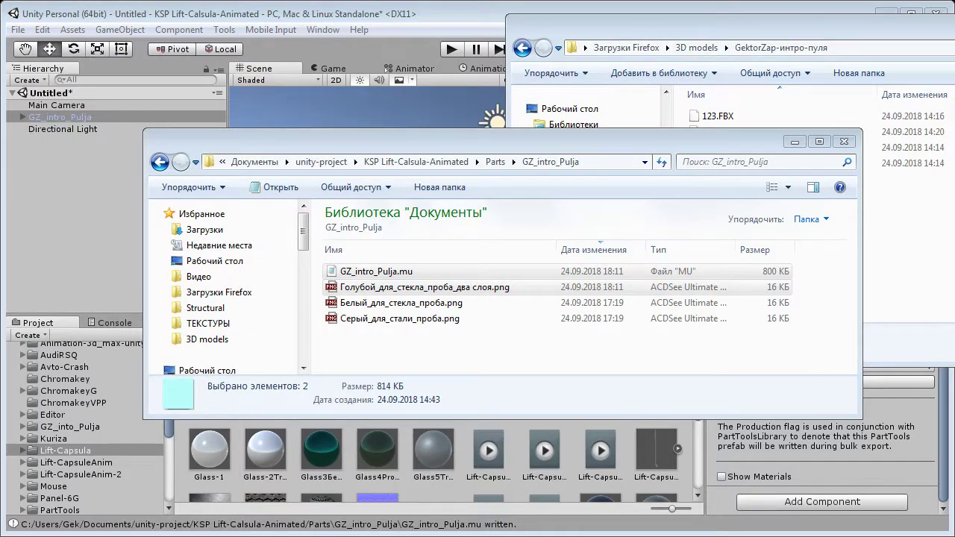
# Paste both files into KSP's Parts\Structural\GZ_intro_Pulja folder, replacing the existing copies.
pyautogui.press('super+e')
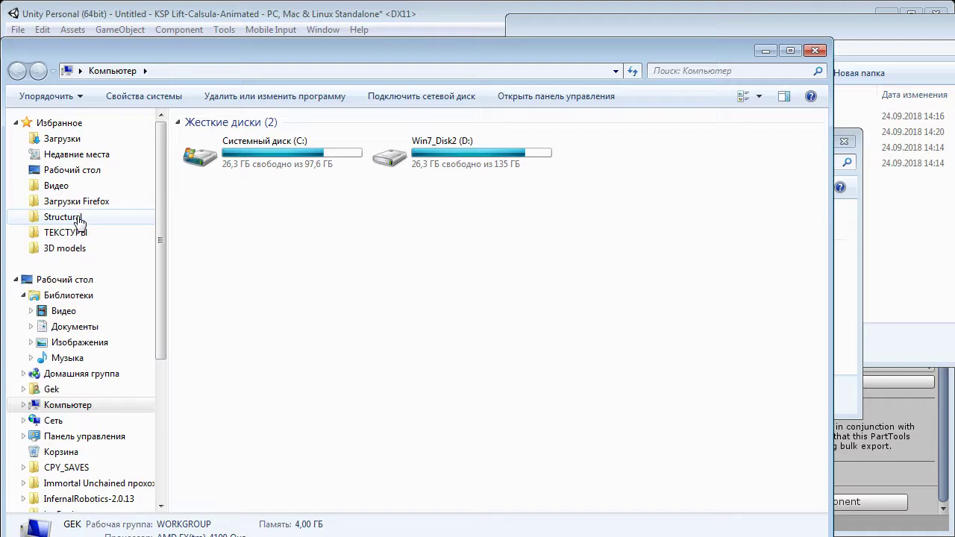
pyautogui.click(112, 217)
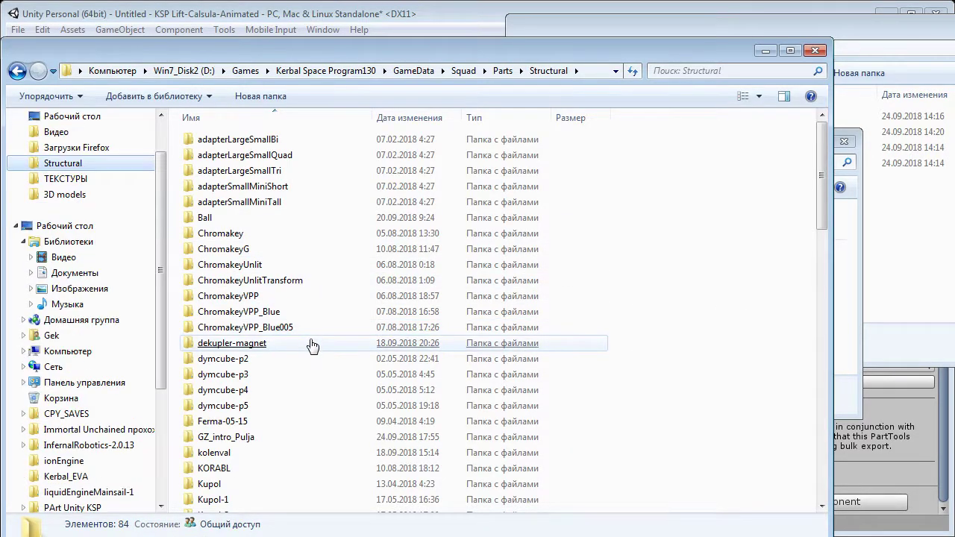
pyautogui.doubleClick(224, 438)
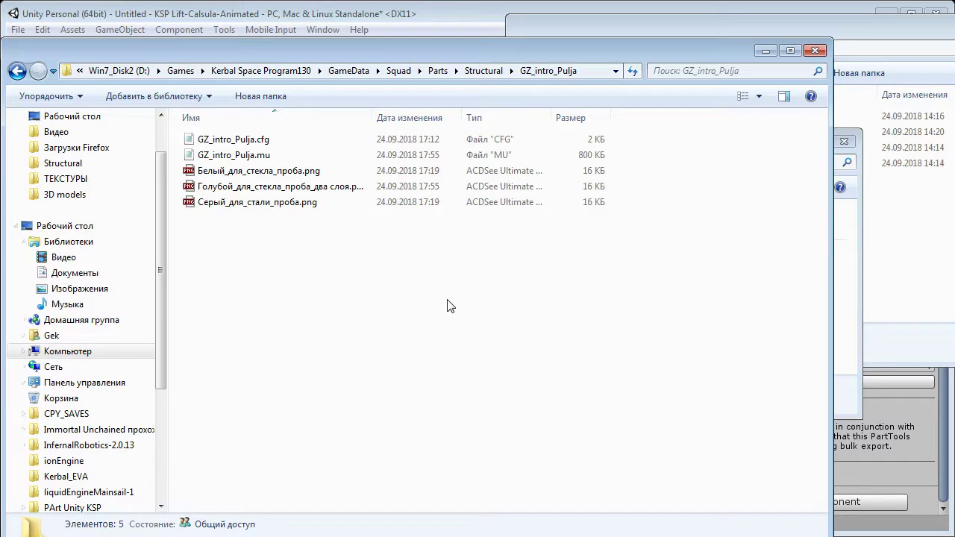
pyautogui.hotkey('ctrl', 'v')
pyautogui.click(362, 235)
pyautogui.click(362, 235)
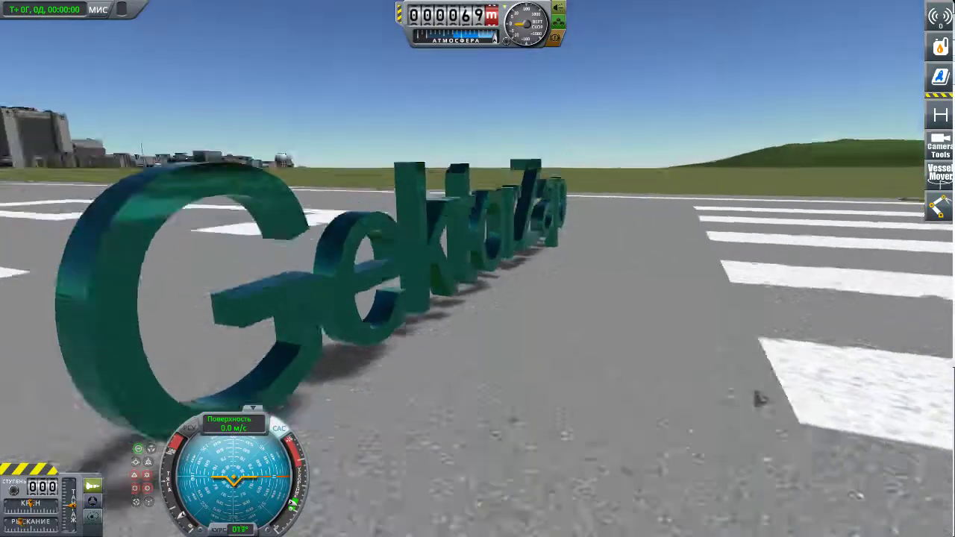
# Hide the HUD with F2, shatter the GektorZap letters, and orbit around the debris.
pyautogui.press('F2')
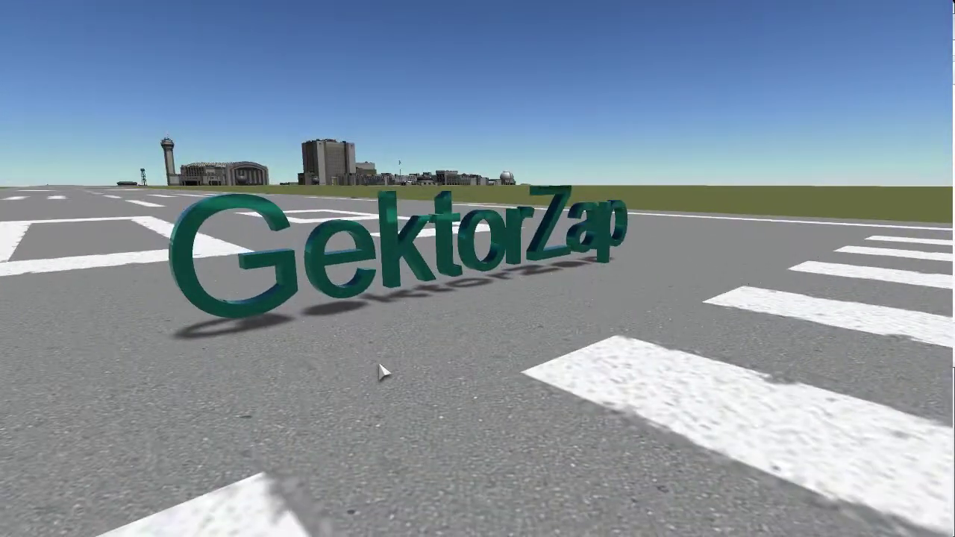
pyautogui.press('space')
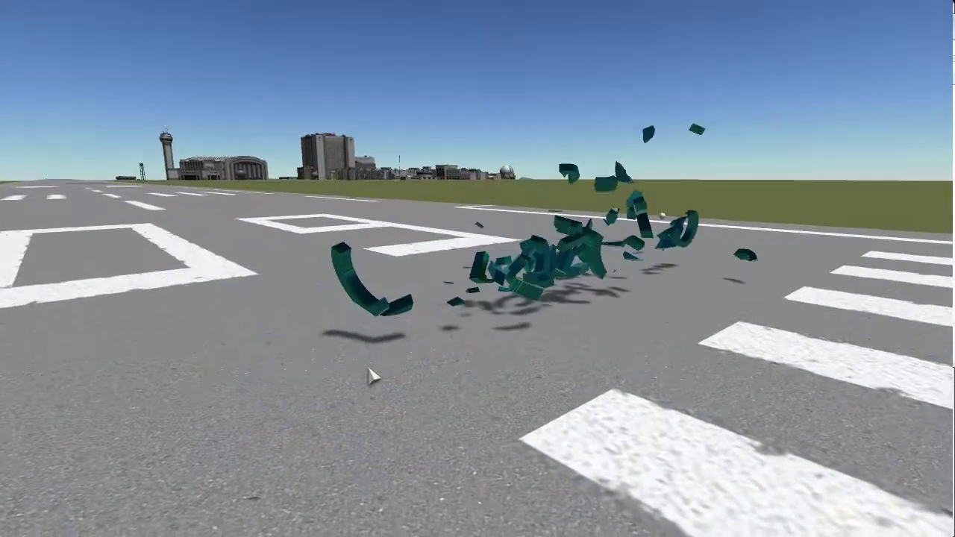
pyautogui.moveTo(674, 362)
pyautogui.mouseDown(button='right')
pyautogui.moveTo(560, 381)
pyautogui.moveTo(443, 257)
pyautogui.mouseUp(button='right')
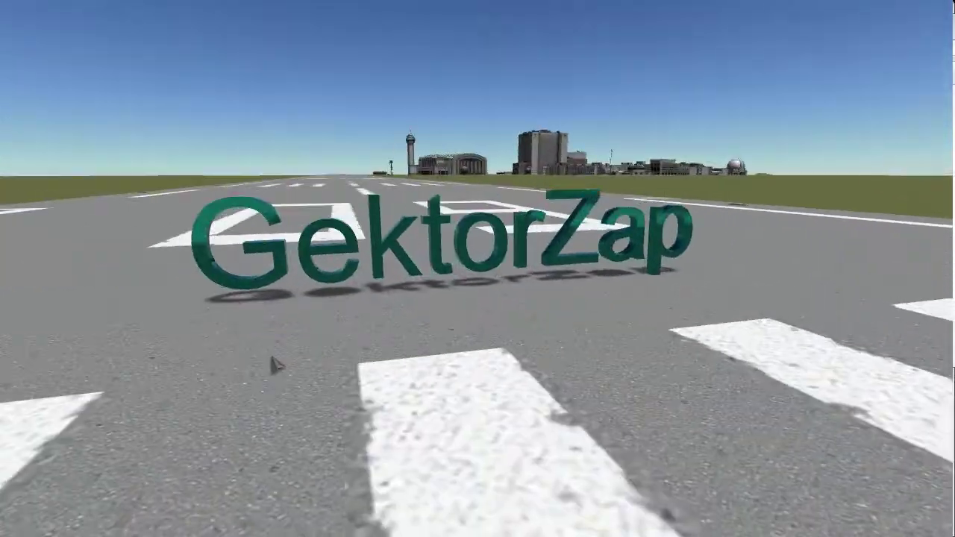
pyautogui.moveTo(277, 365)
pyautogui.mouseDown(button='right')
pyautogui.moveTo(736, 345)
pyautogui.moveTo(384, 337)
pyautogui.mouseUp(button='right')
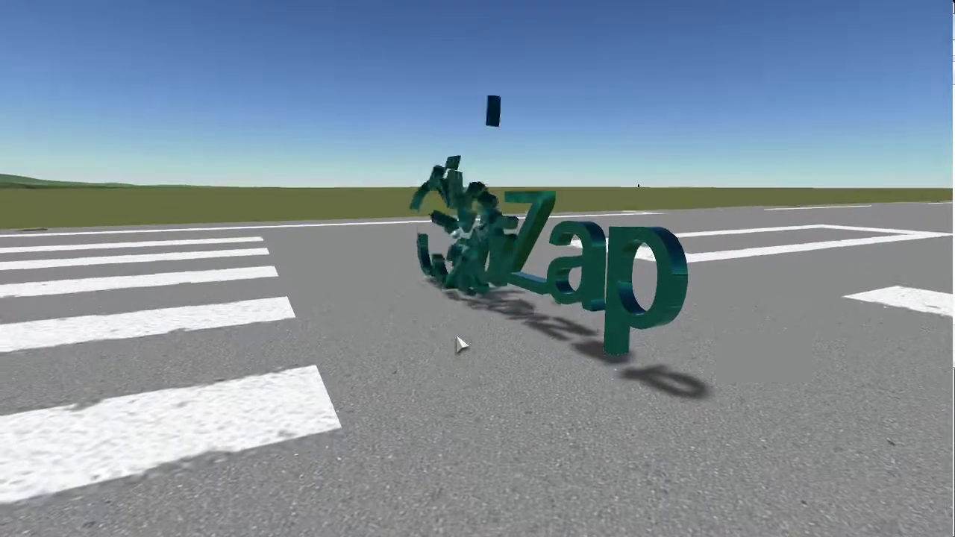